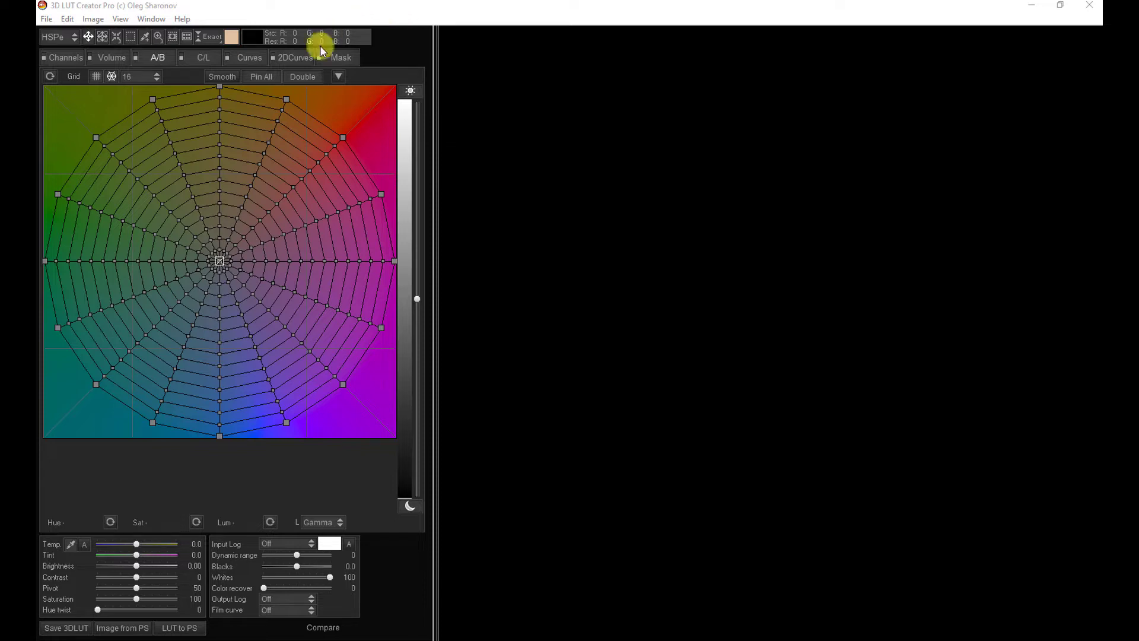
Load the foggy autumn forest photo from Photoshop and display the three 2DCurves diamond grids.
{"action": "left_click", "coordinate": [126, 627]}
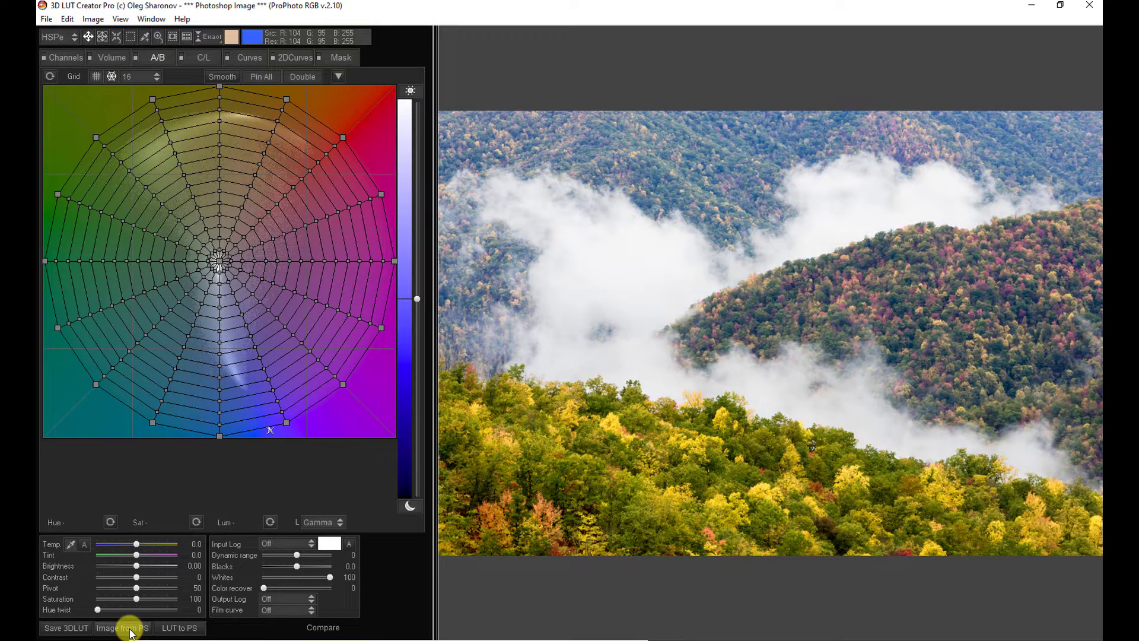
{"action": "left_click", "coordinate": [125, 629]}
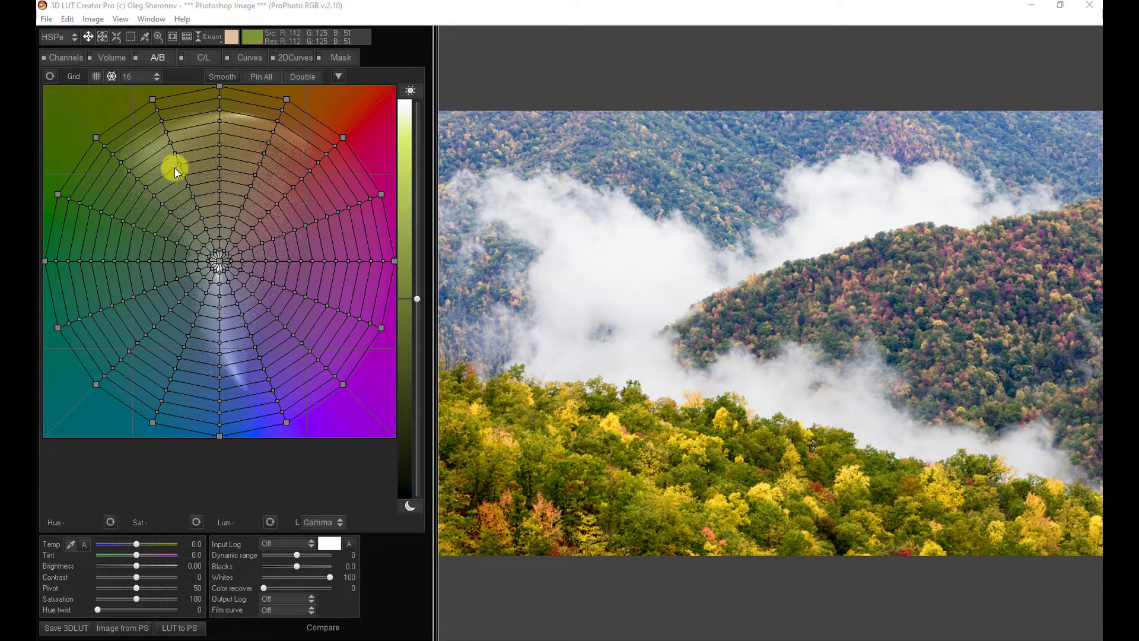
{"action": "left_click", "coordinate": [292, 57]}
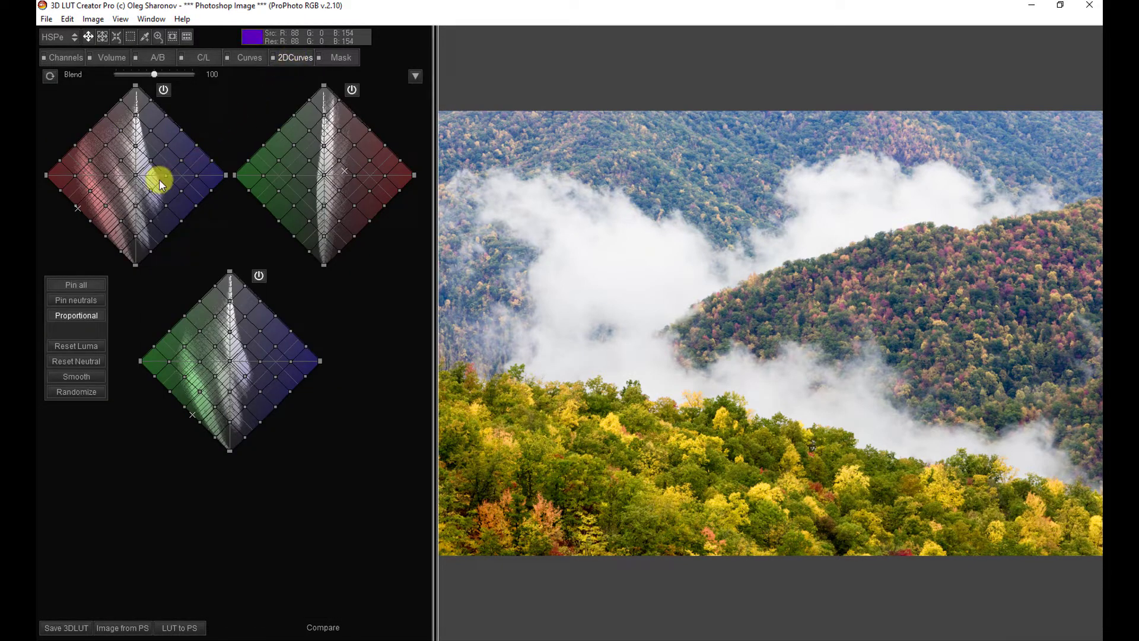
Add a point on the red/blue 2D curve, drag it toward red, then fine-tune it.
{"action": "left_click", "coordinate": [135, 175]}
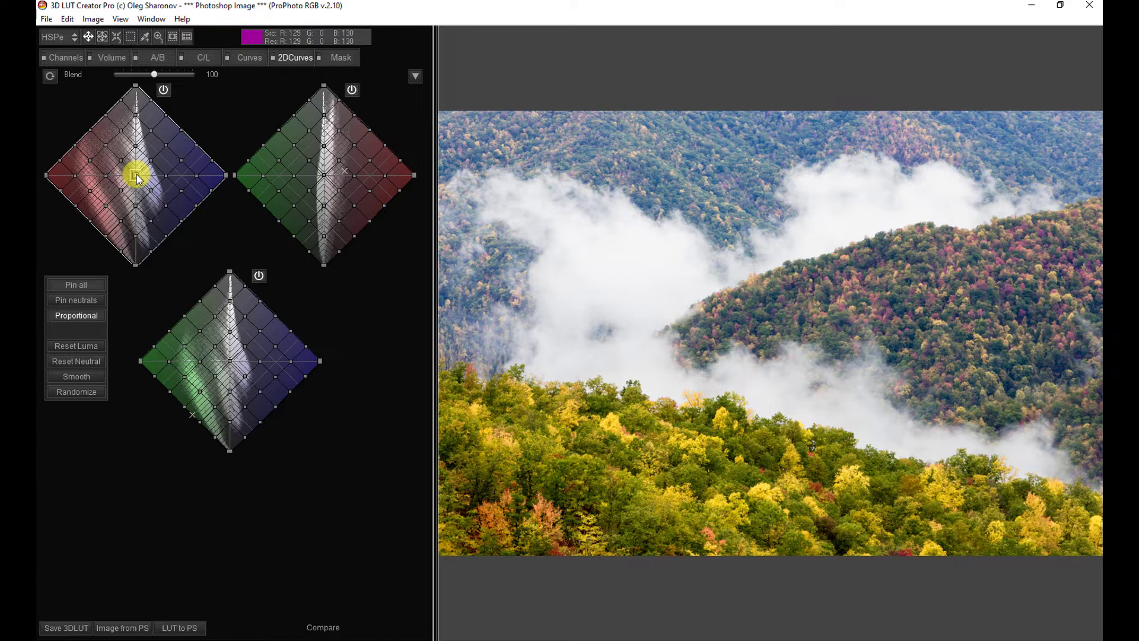
{"action": "left_click_drag", "start_coordinate": [137, 178], "coordinate": [70, 175]}
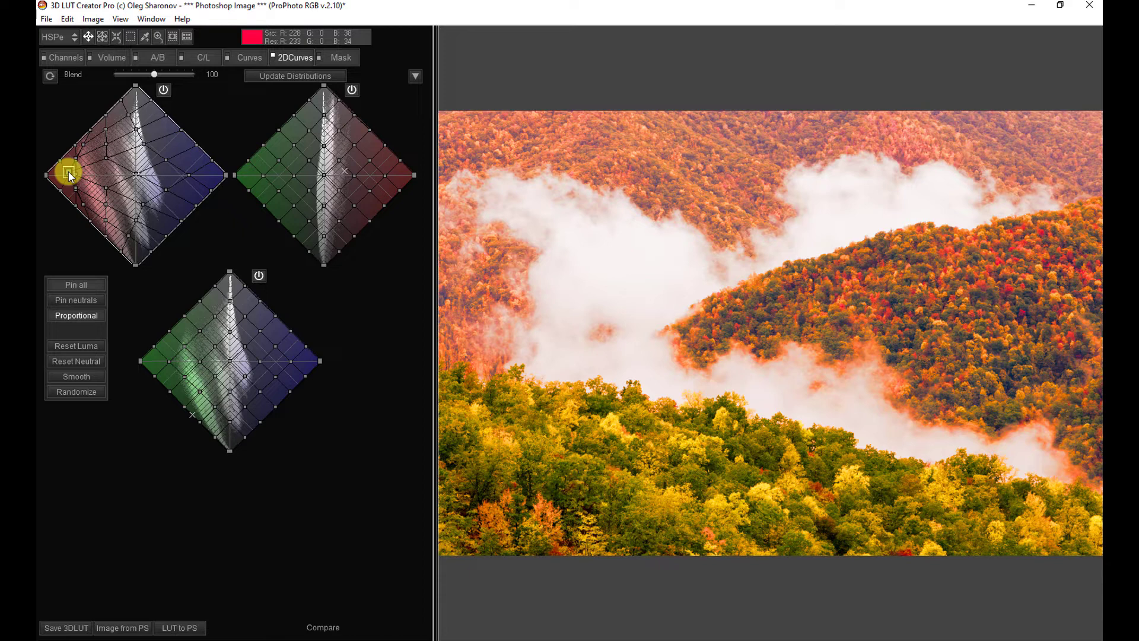
{"action": "left_click_drag", "start_coordinate": [68, 173], "coordinate": [79, 166]}
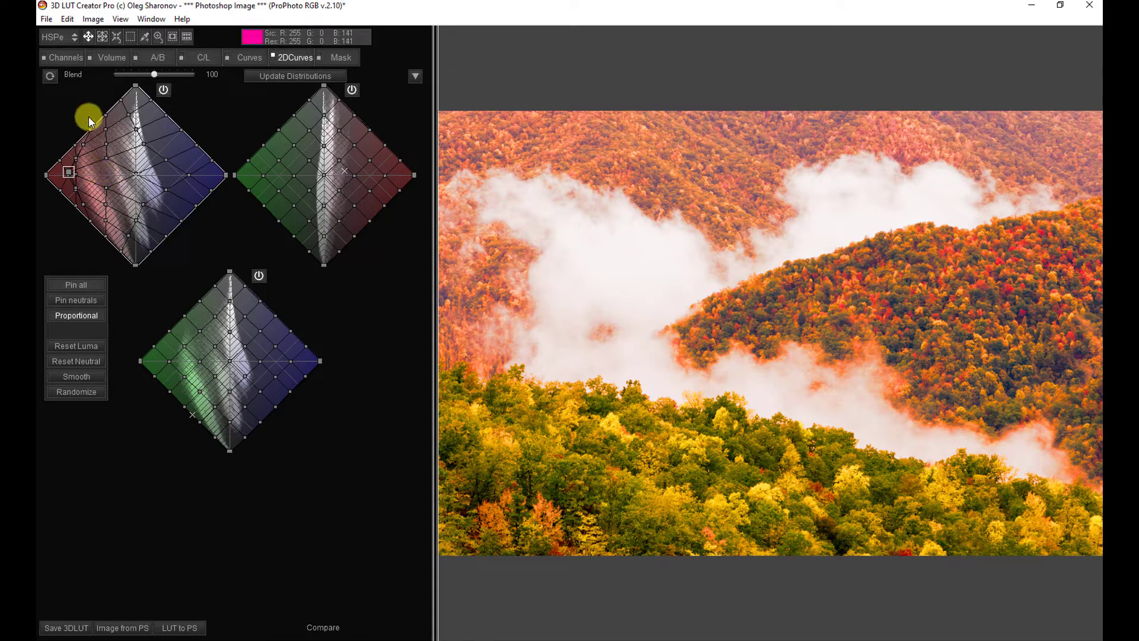
Switch to Version 2 from Edit > Versions to restore the unedited green-blue hills.
{"action": "left_click", "coordinate": [69, 19]}
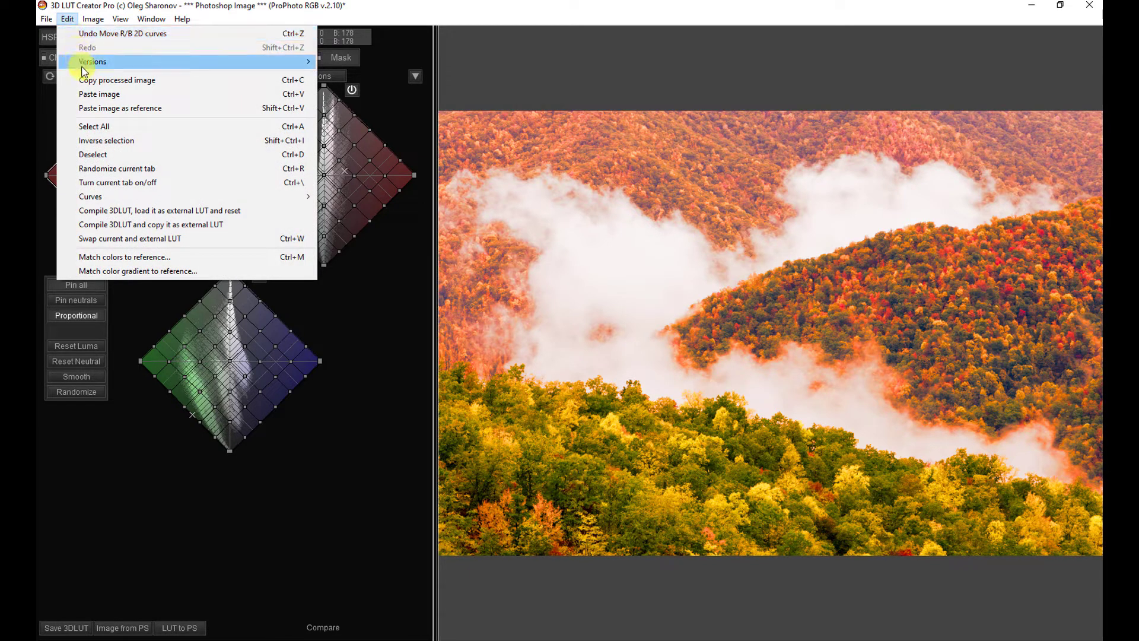
{"action": "mouse_move", "coordinate": [97, 66]}
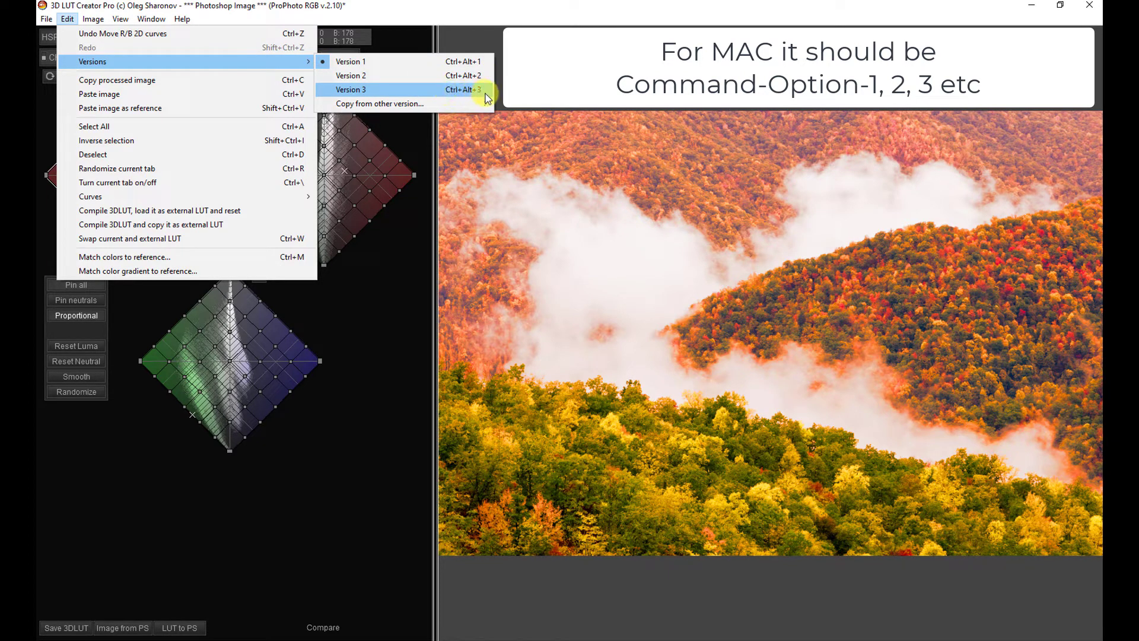
{"action": "left_click", "coordinate": [363, 77]}
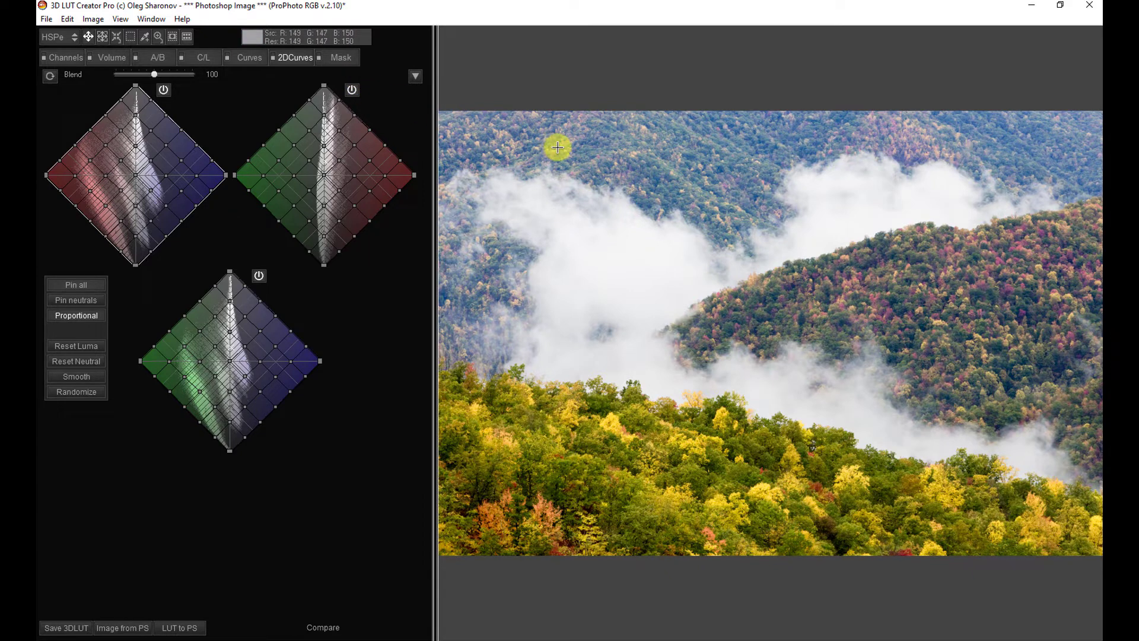
{"action": "left_click", "coordinate": [67, 19]}
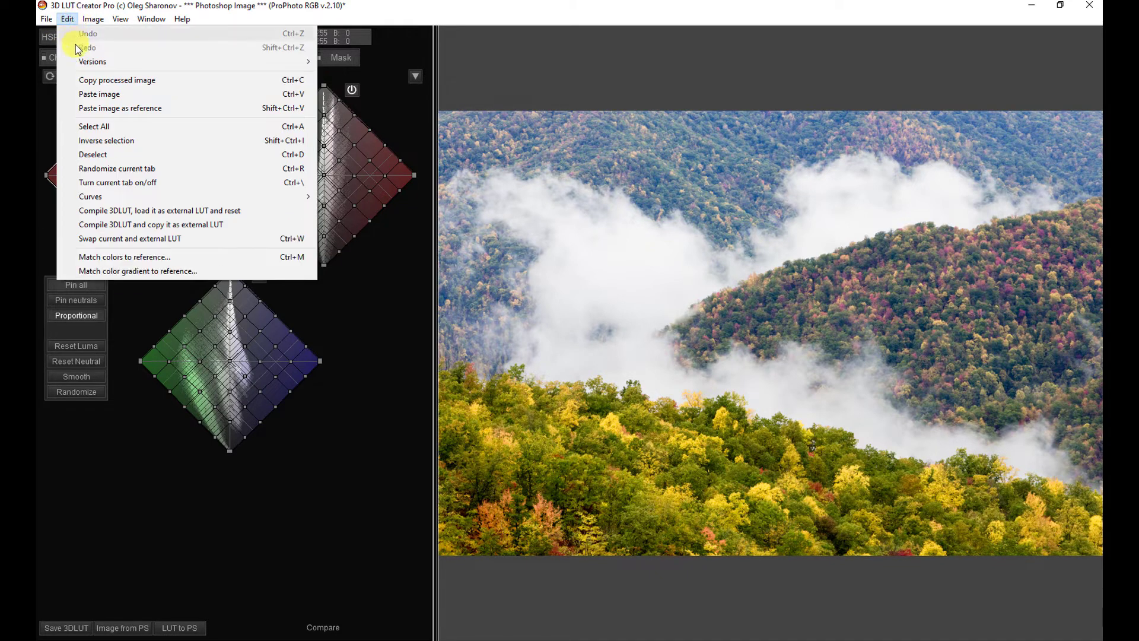
{"action": "mouse_move", "coordinate": [101, 62]}
{"action": "left_click", "coordinate": [347, 63]}
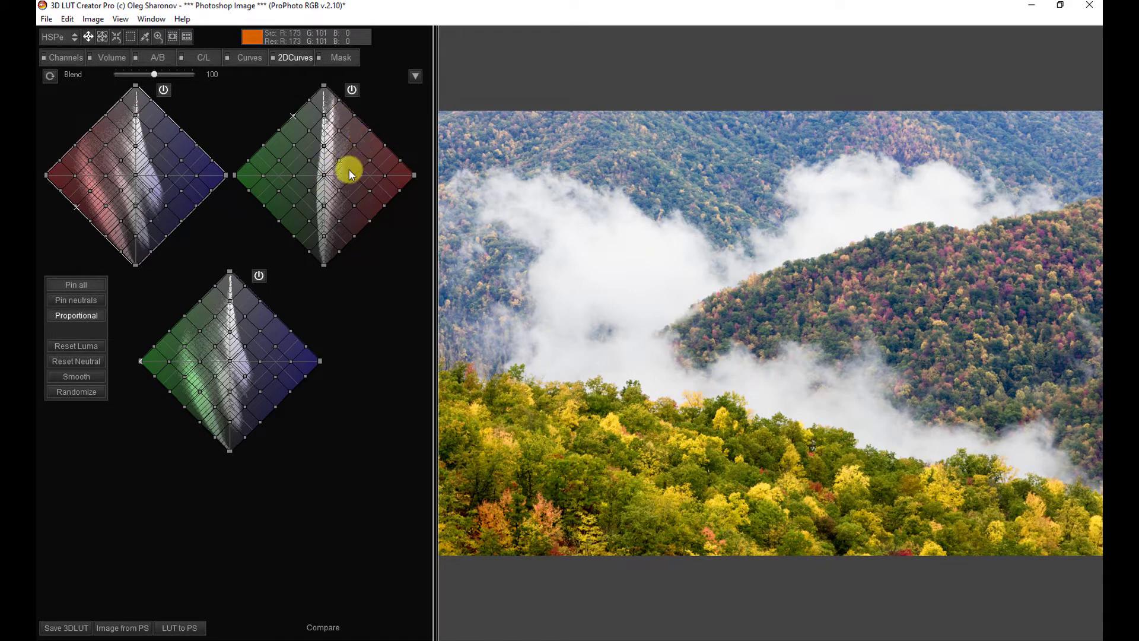
Push the green/red curve's centre point toward red and nudge it for magenta hills.
{"action": "left_click_drag", "start_coordinate": [325, 177], "coordinate": [358, 176]}
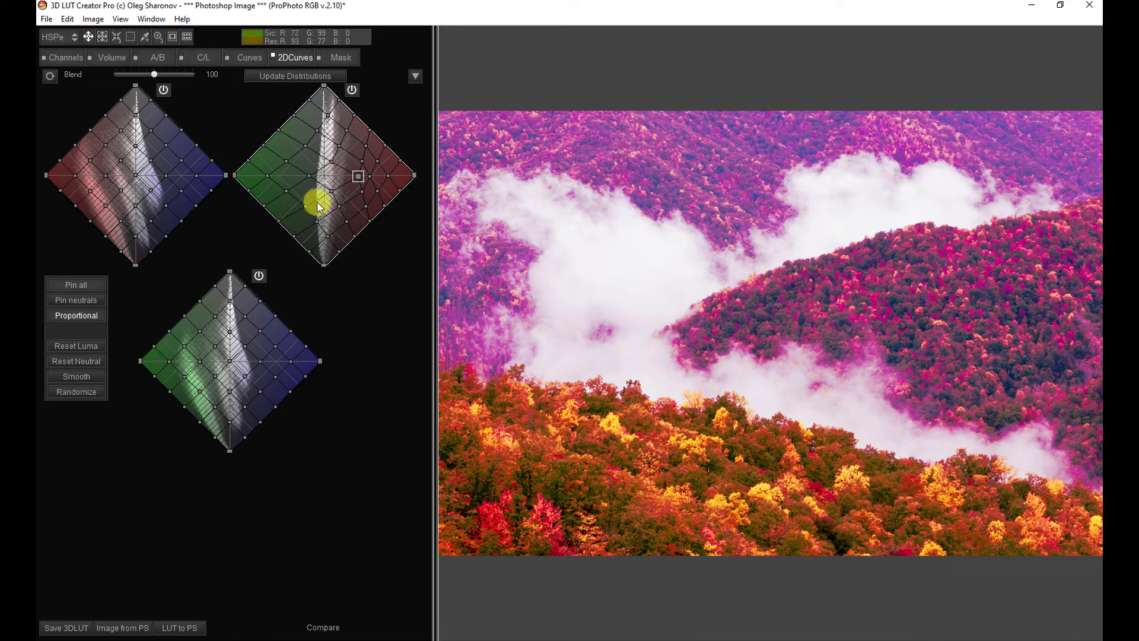
{"action": "left_click_drag", "start_coordinate": [358, 175], "coordinate": [360, 175]}
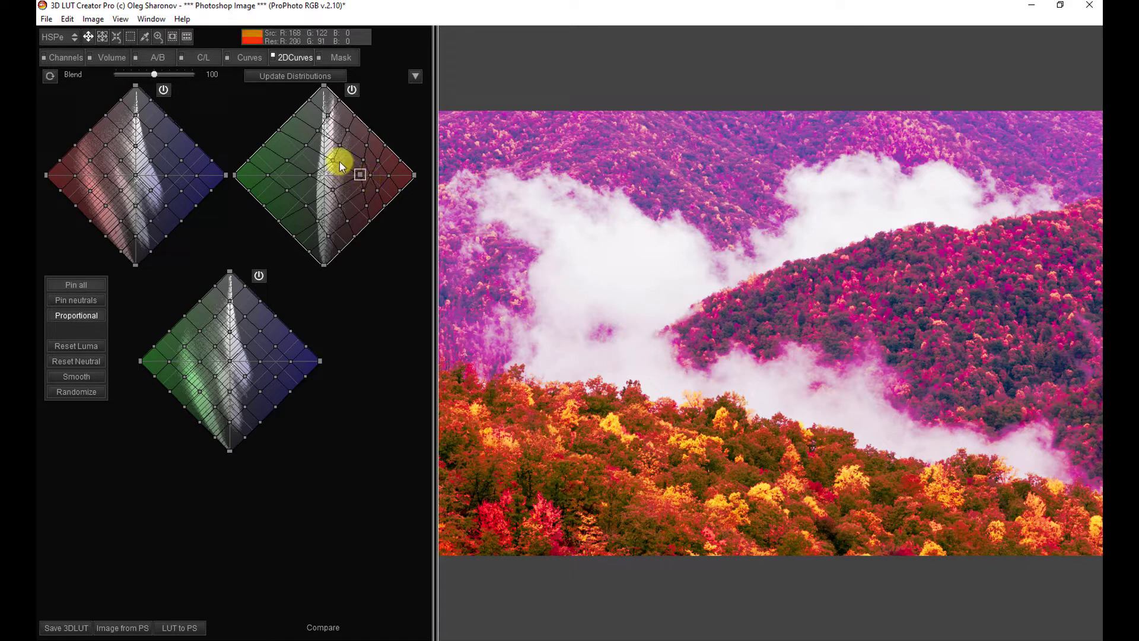
Switch to the unedited Version 3 via Edit > Versions.
{"action": "left_click", "coordinate": [70, 19]}
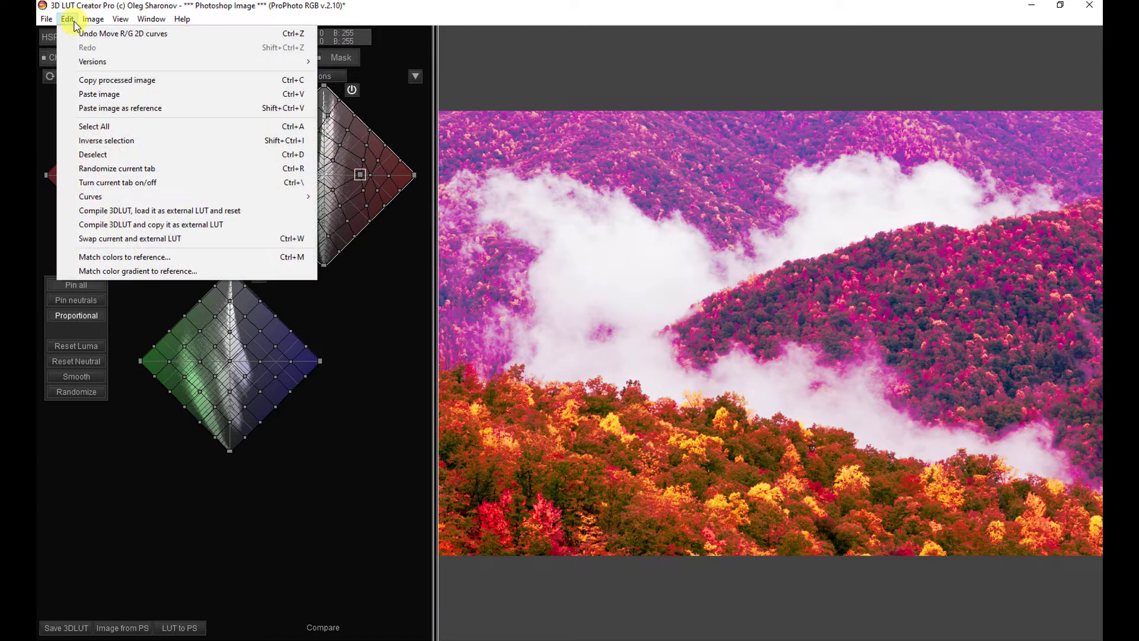
{"action": "mouse_move", "coordinate": [98, 62]}
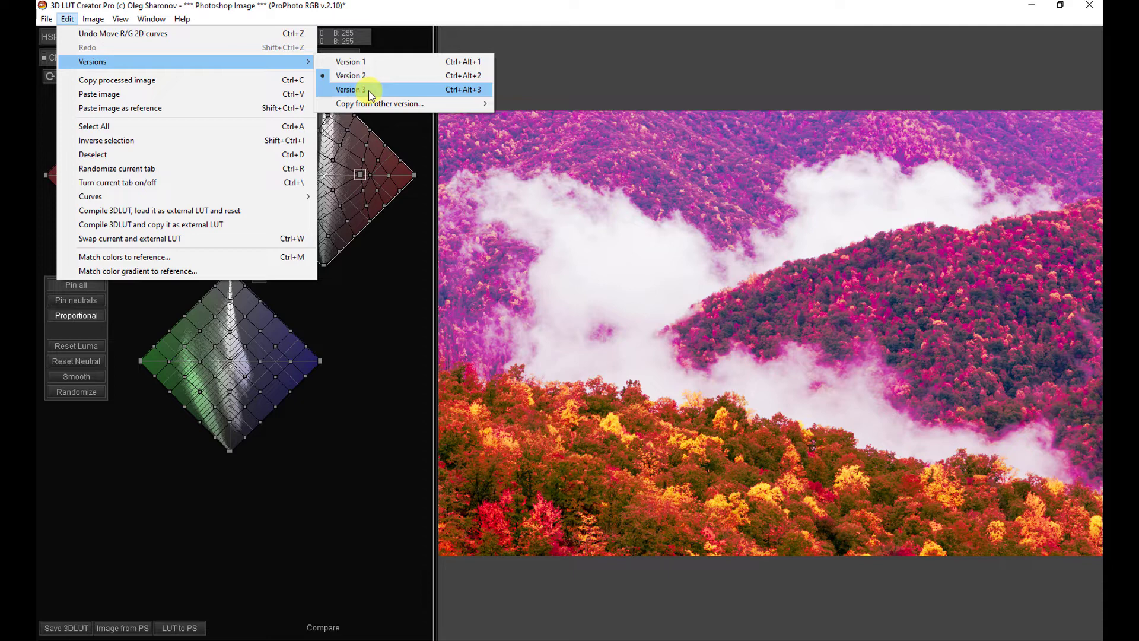
{"action": "mouse_move", "coordinate": [332, 104]}
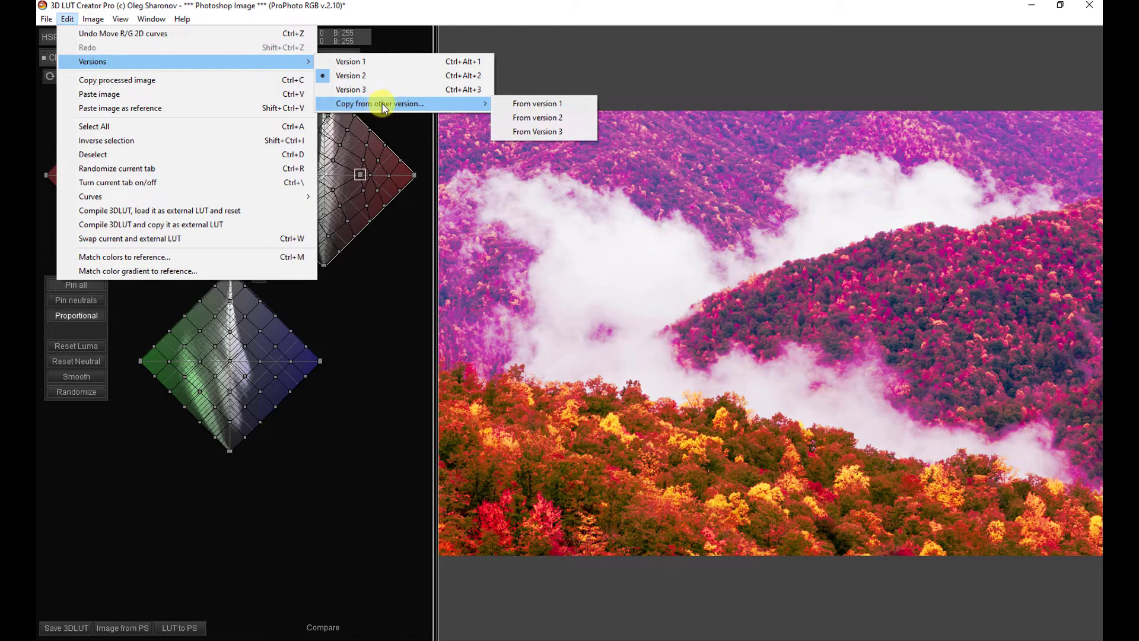
{"action": "left_click", "coordinate": [366, 93]}
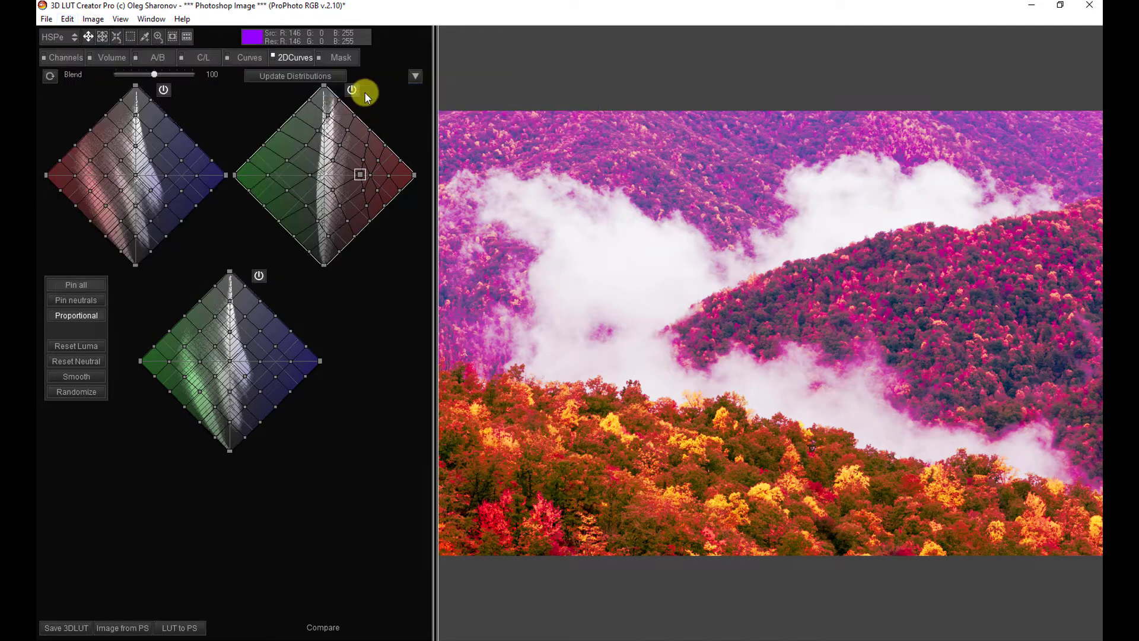
Copy Version 2's curves into Version 3 using Copy from other version.
{"action": "left_click", "coordinate": [102, 21]}
{"action": "mouse_move", "coordinate": [68, 18]}
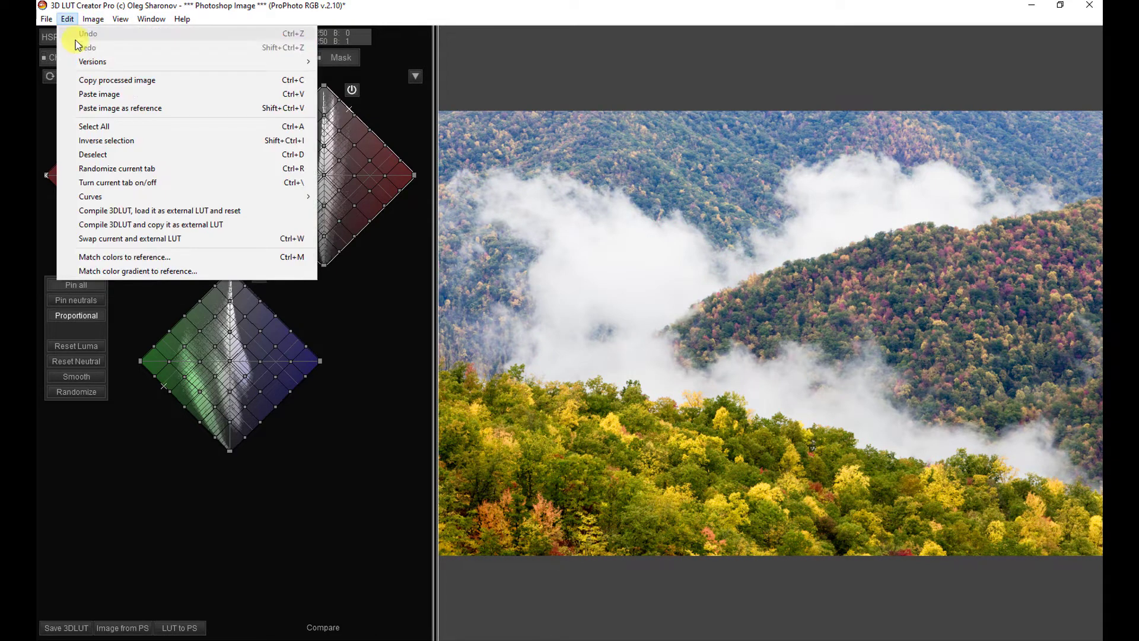
{"action": "mouse_move", "coordinate": [383, 103]}
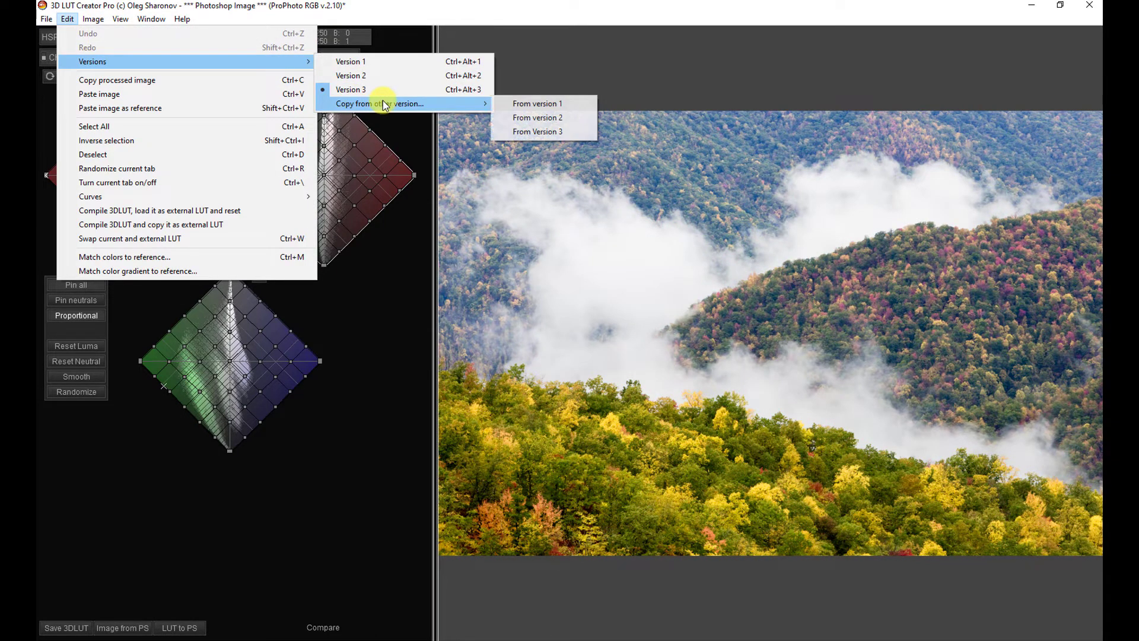
{"action": "left_click", "coordinate": [546, 119]}
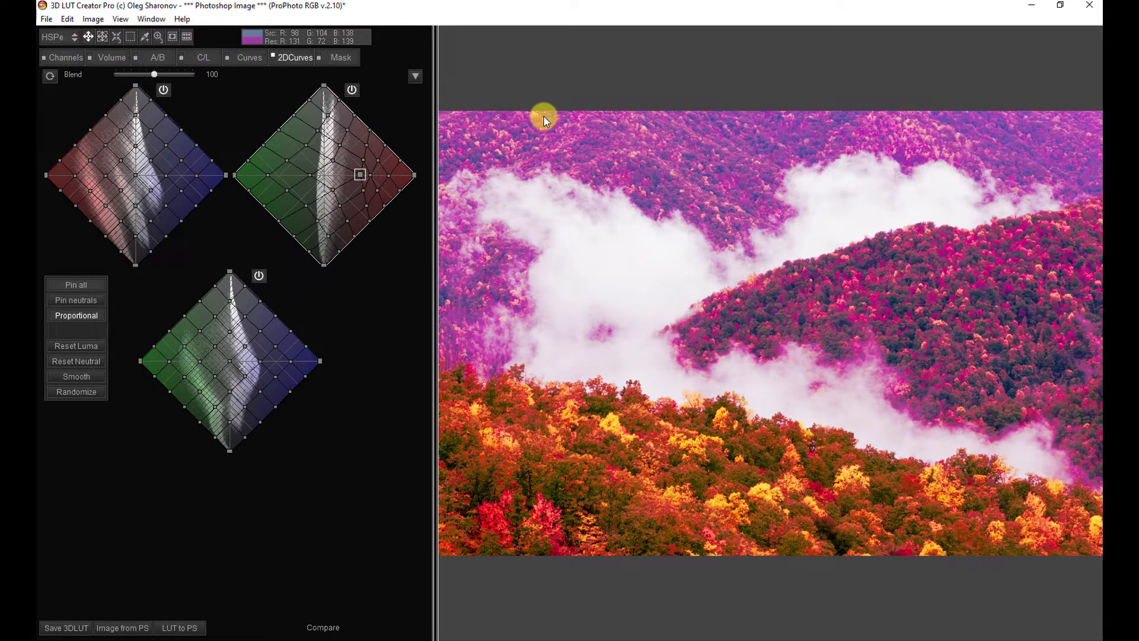
{"action": "left_click", "coordinate": [93, 21]}
{"action": "mouse_move", "coordinate": [67, 19]}
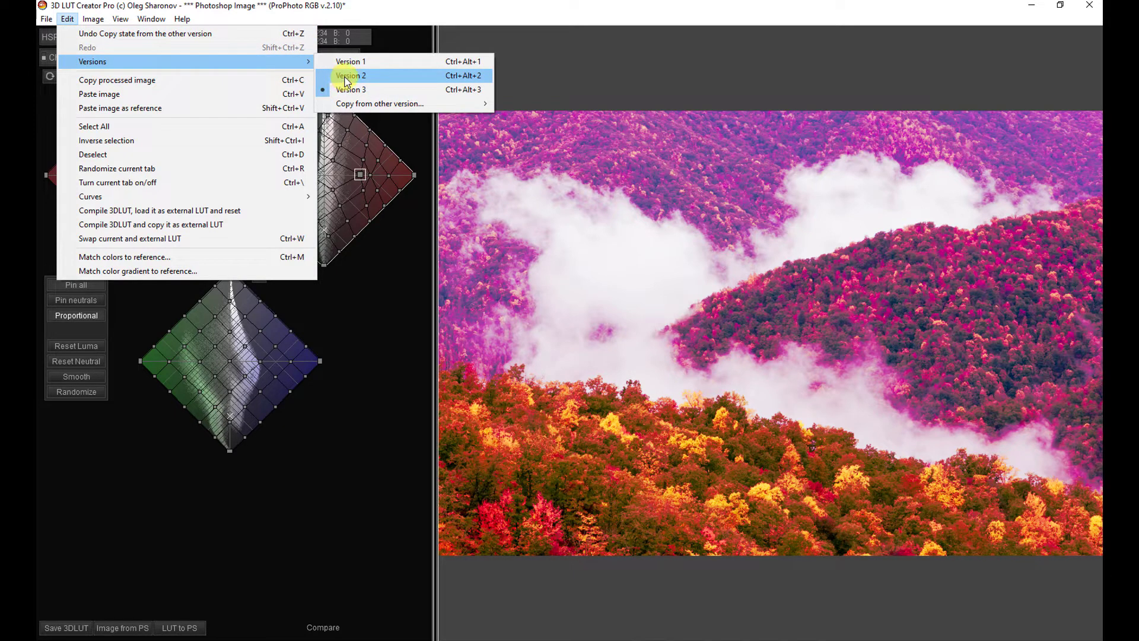
{"action": "left_click", "coordinate": [344, 76]}
{"action": "left_click", "coordinate": [90, 20]}
{"action": "mouse_move", "coordinate": [67, 19]}
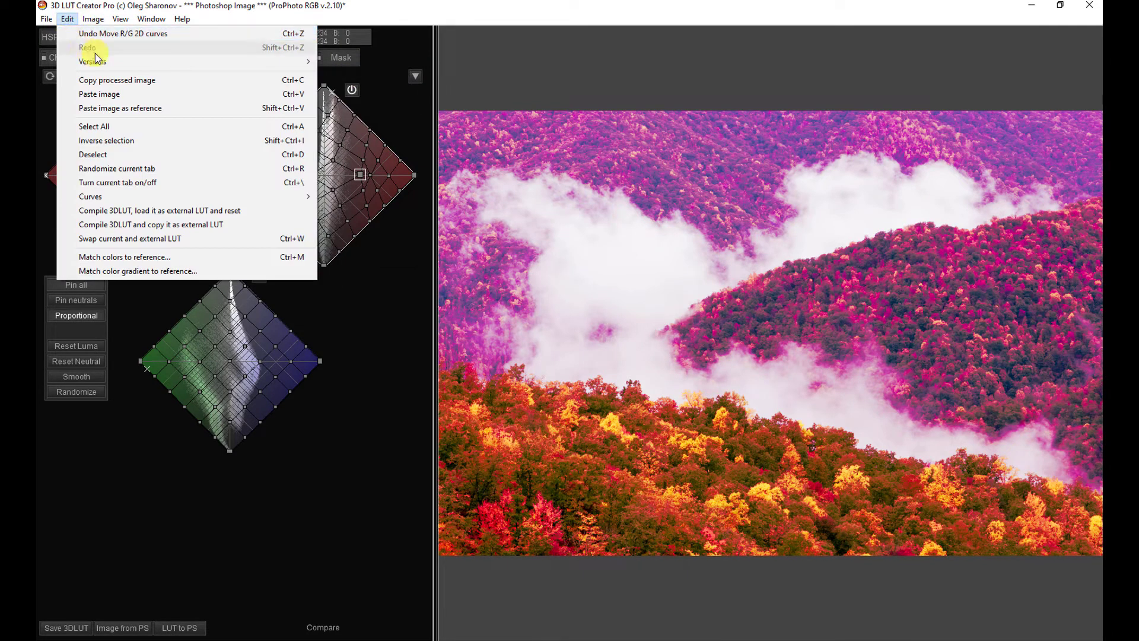
{"action": "mouse_move", "coordinate": [226, 54]}
{"action": "left_click", "coordinate": [342, 89]}
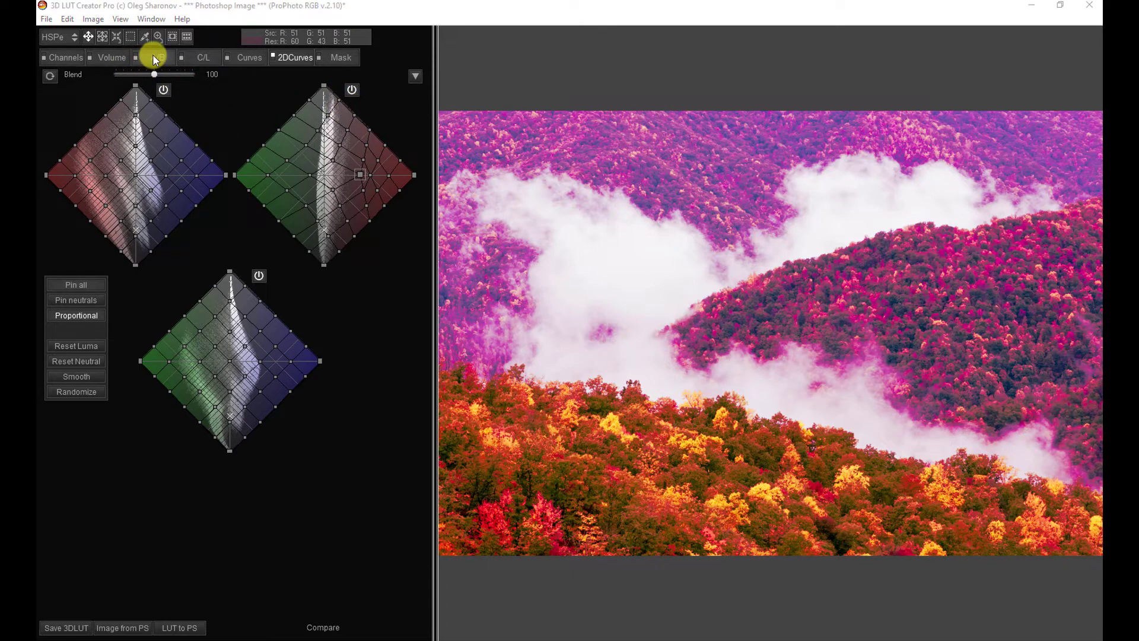
In the Channels RGB Matrix, reposition the blue, green and red vertices for teal trees and pink hills.
{"action": "left_click", "coordinate": [66, 58]}
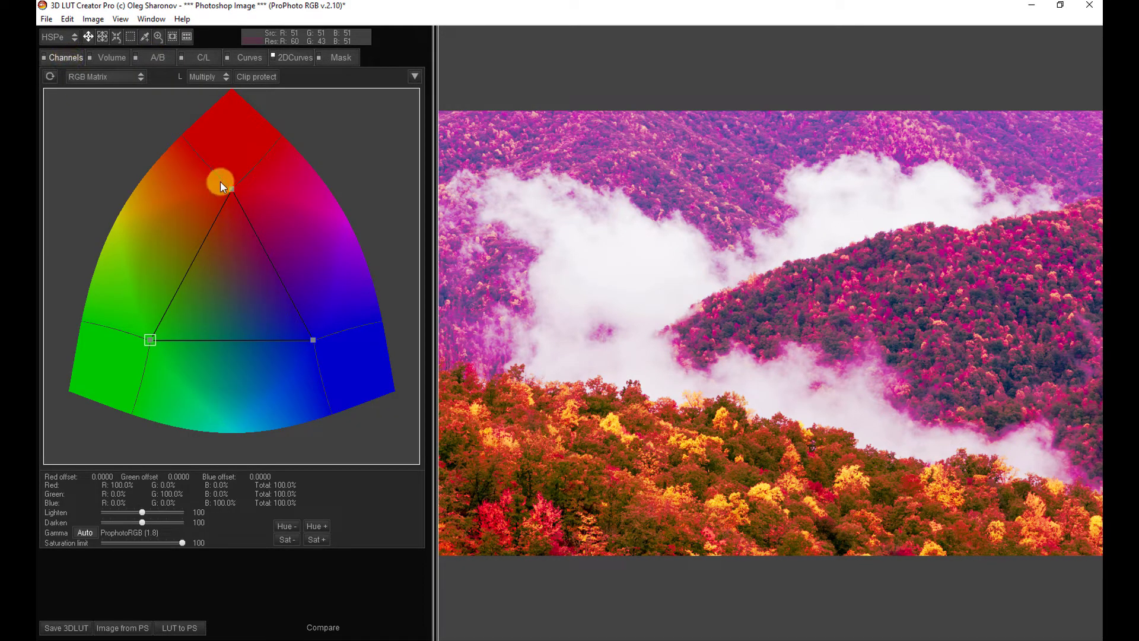
{"action": "left_click_drag", "start_coordinate": [312, 340], "coordinate": [201, 411]}
{"action": "left_click_drag", "start_coordinate": [148, 339], "coordinate": [180, 413]}
{"action": "left_click_drag", "start_coordinate": [231, 188], "coordinate": [284, 405]}
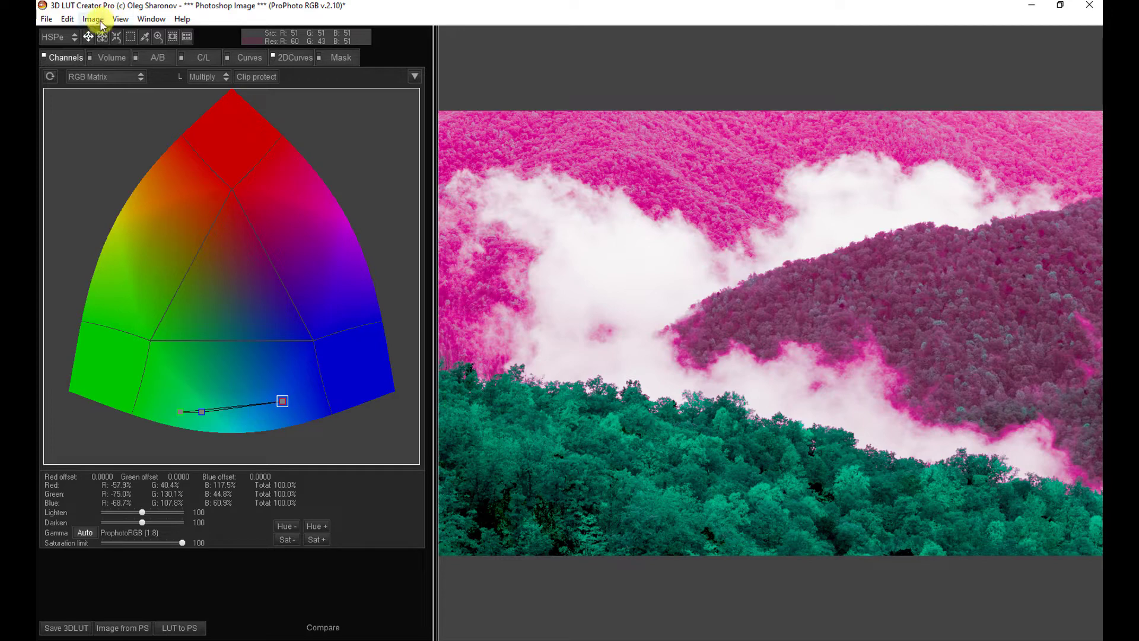
{"action": "left_click", "coordinate": [67, 20]}
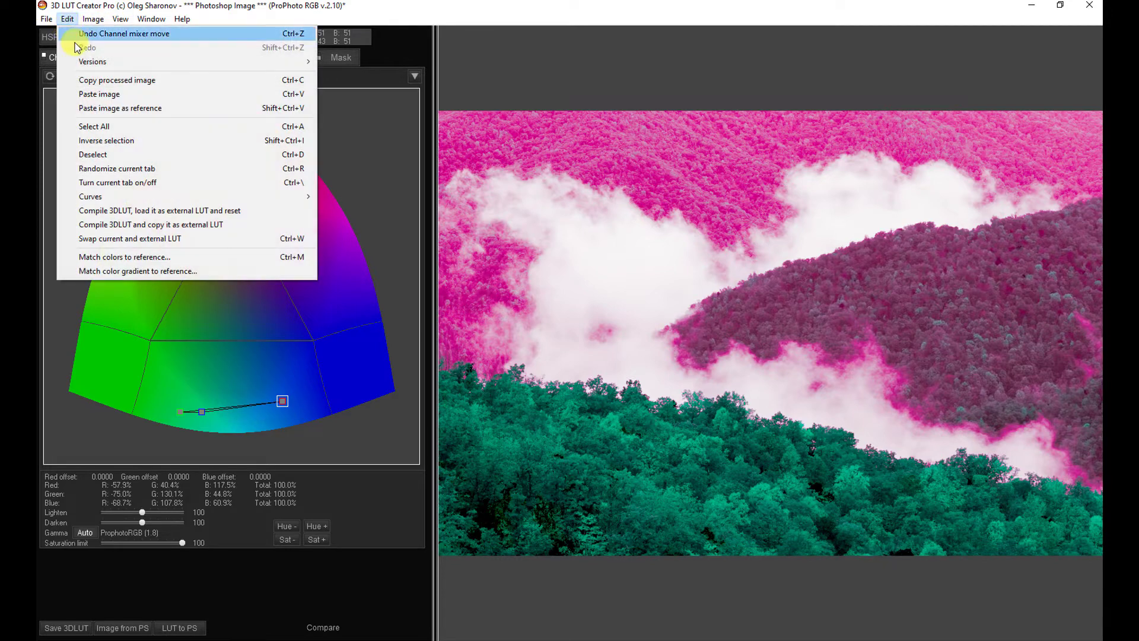
{"action": "mouse_move", "coordinate": [105, 65]}
{"action": "left_click", "coordinate": [356, 63]}
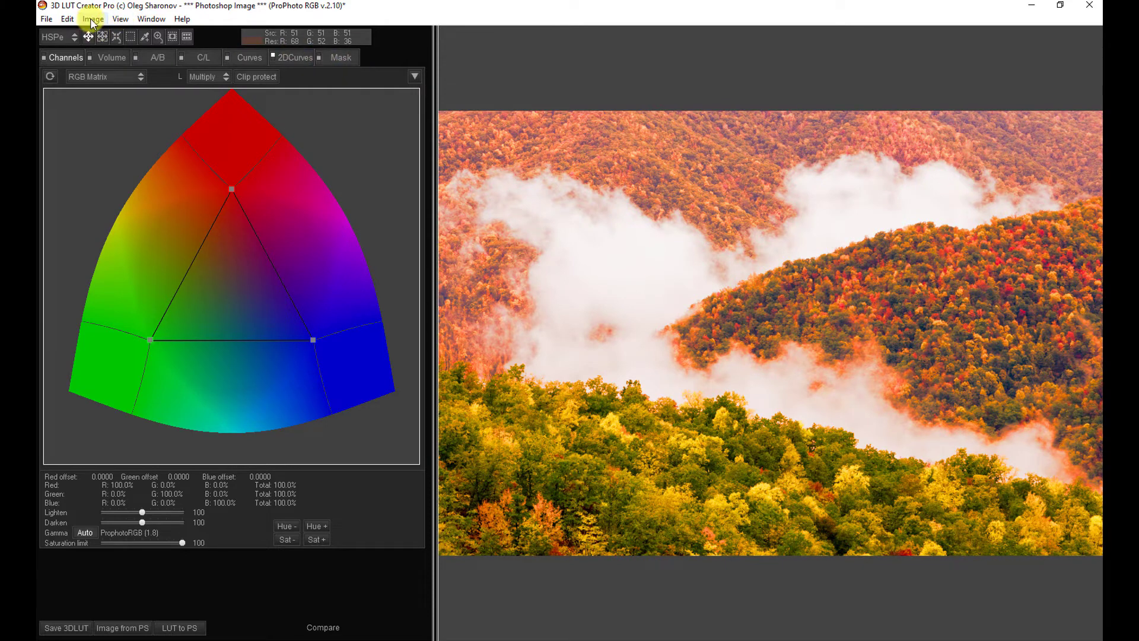
{"action": "left_click", "coordinate": [68, 19]}
{"action": "mouse_move", "coordinate": [261, 63]}
{"action": "left_click", "coordinate": [357, 77]}
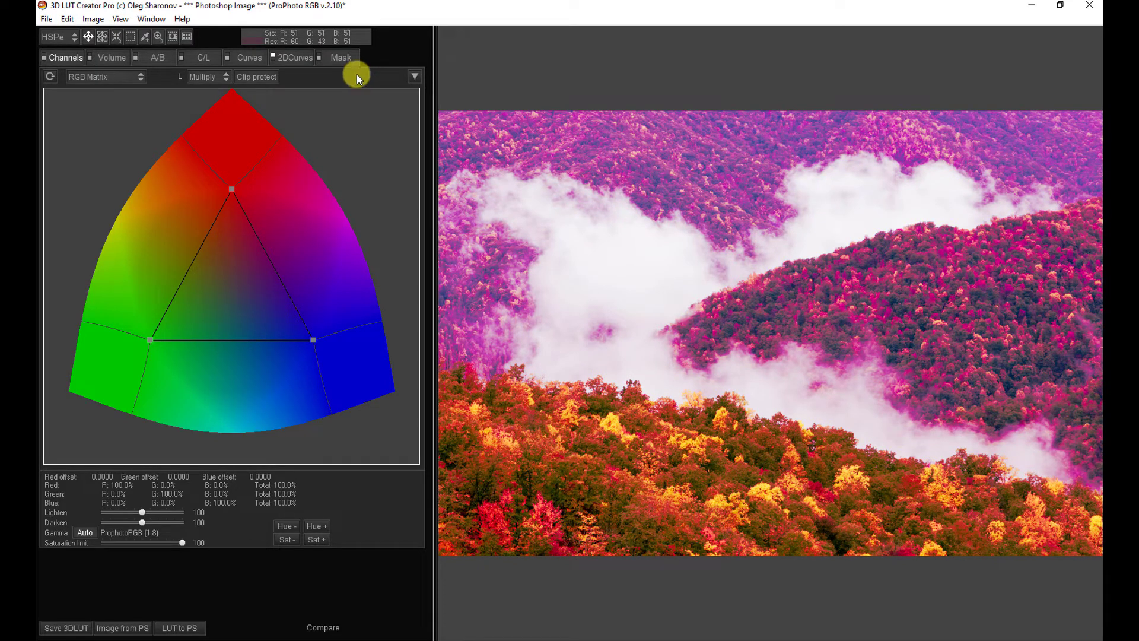
{"action": "left_click", "coordinate": [67, 19]}
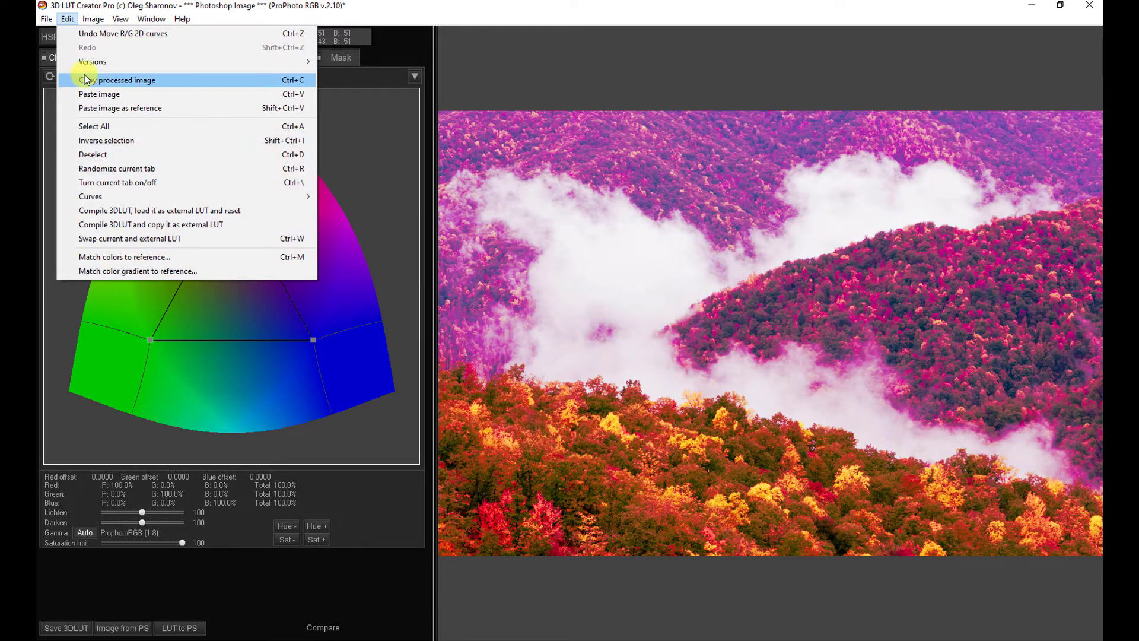
{"action": "mouse_move", "coordinate": [90, 64]}
{"action": "left_click", "coordinate": [394, 88]}
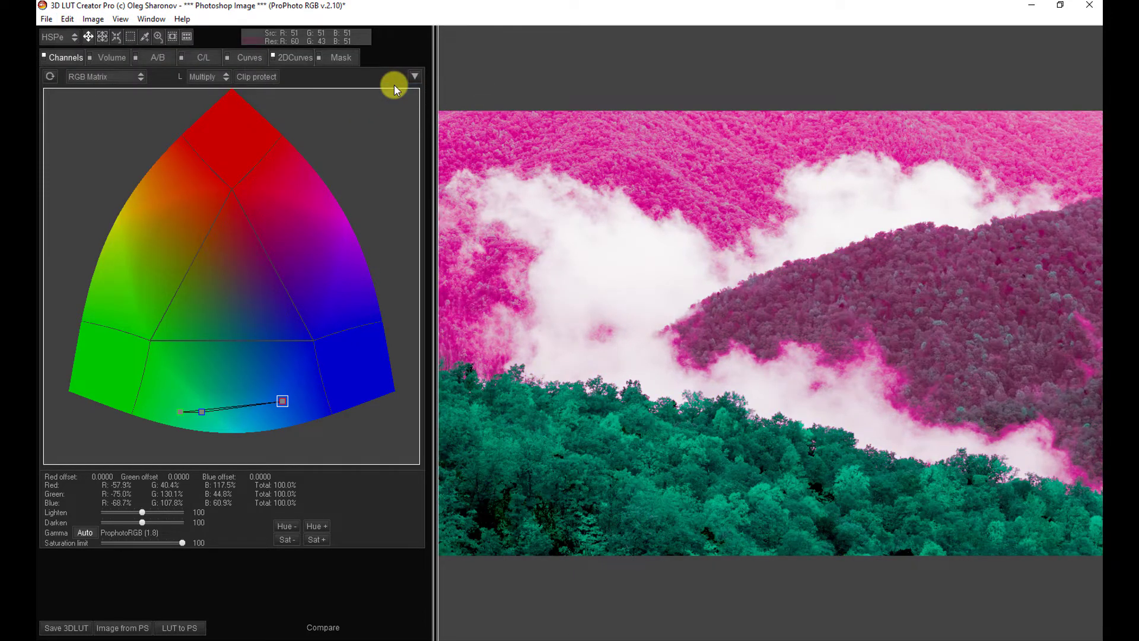
{"action": "left_click", "coordinate": [93, 19]}
{"action": "mouse_move", "coordinate": [68, 19]}
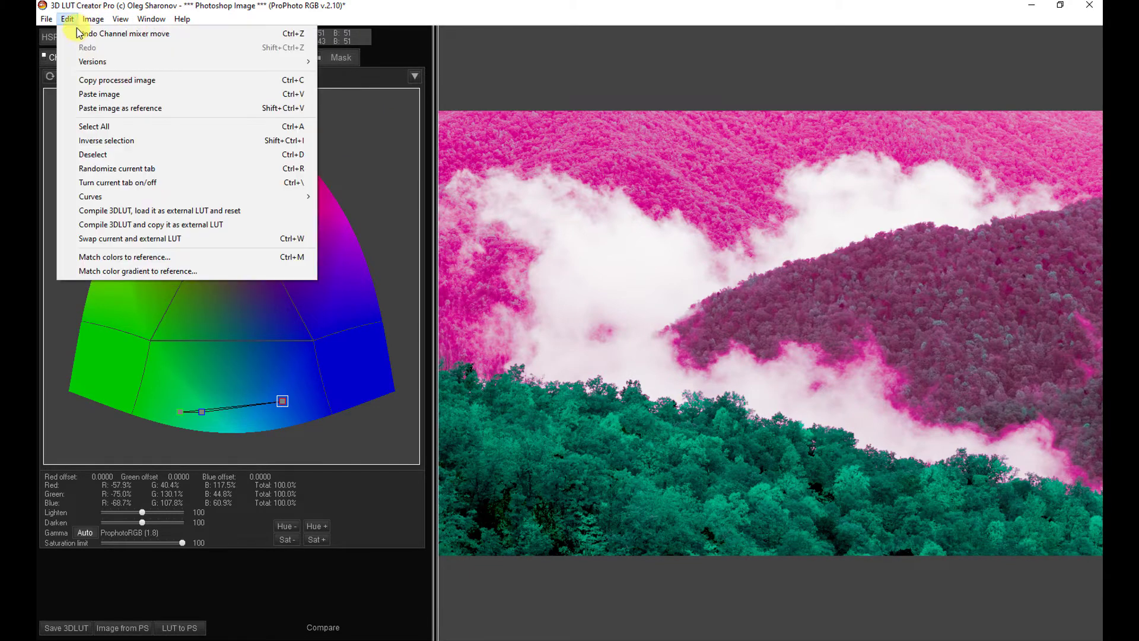
{"action": "mouse_move", "coordinate": [274, 61]}
{"action": "left_click", "coordinate": [358, 64]}
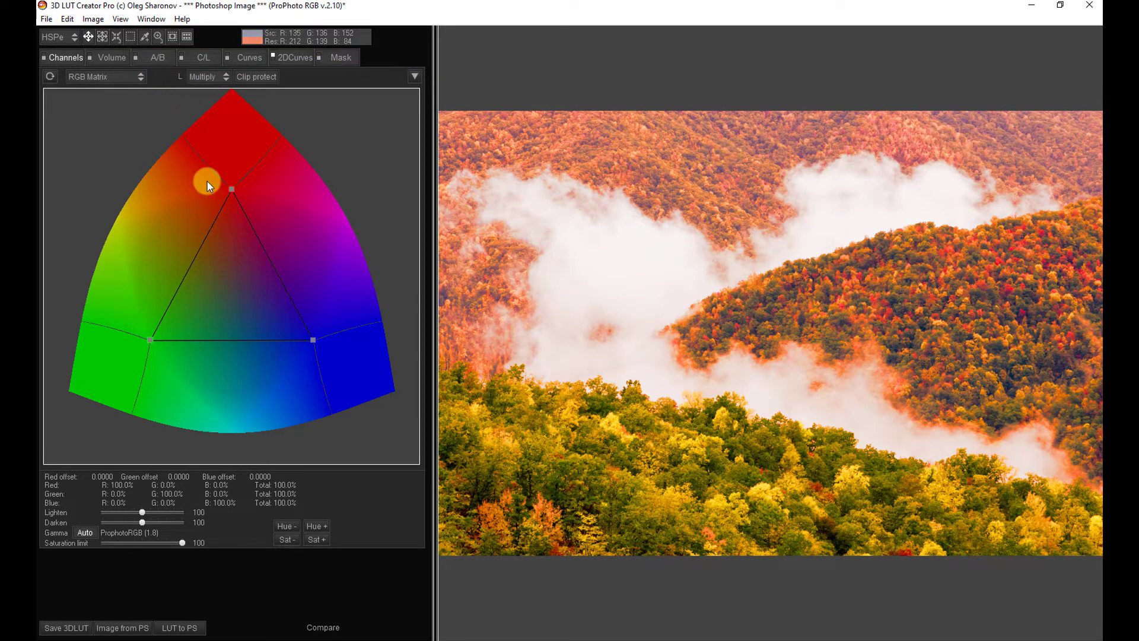
Drag the RGB Matrix red vertex inward to R 45.1%, G 9.9%, B 45.1%.
{"action": "left_click_drag", "start_coordinate": [231, 189], "coordinate": [262, 276]}
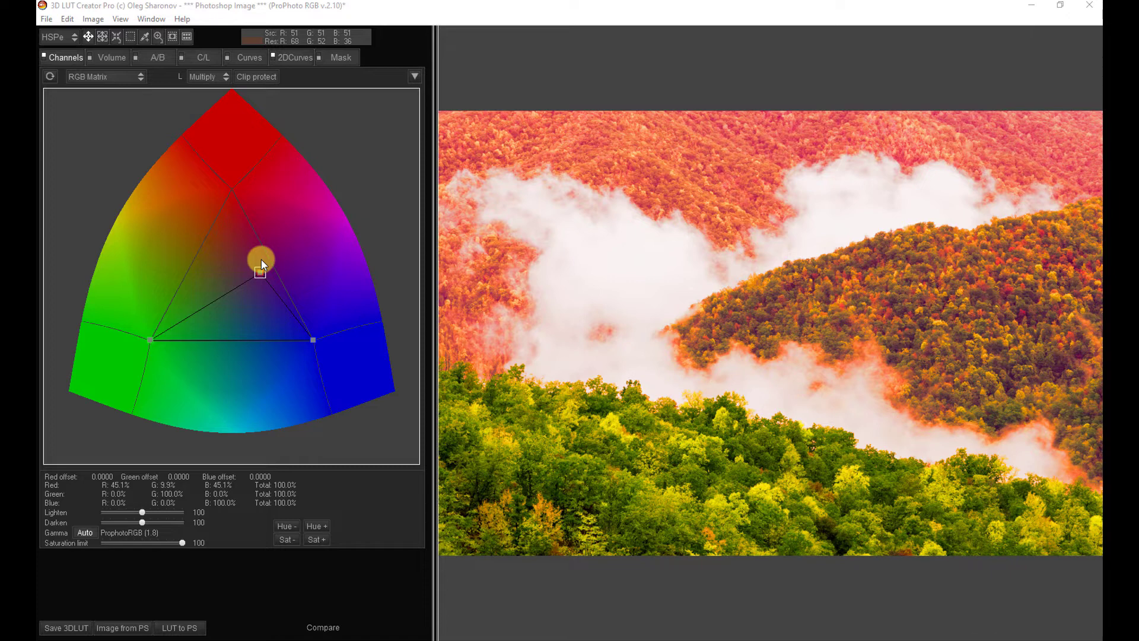
Send the orange-red LUT to Photoshop as a Color Lookup layer, then return to 3D LUT Creator.
{"action": "left_click", "coordinate": [180, 630]}
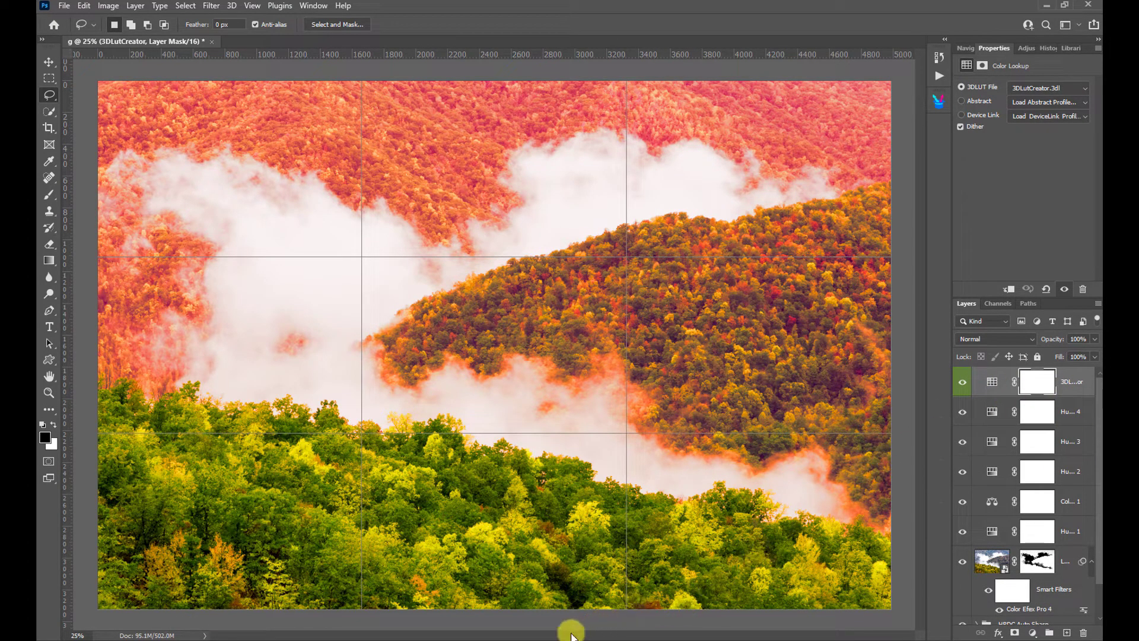
{"action": "left_click", "coordinate": [607, 638]}
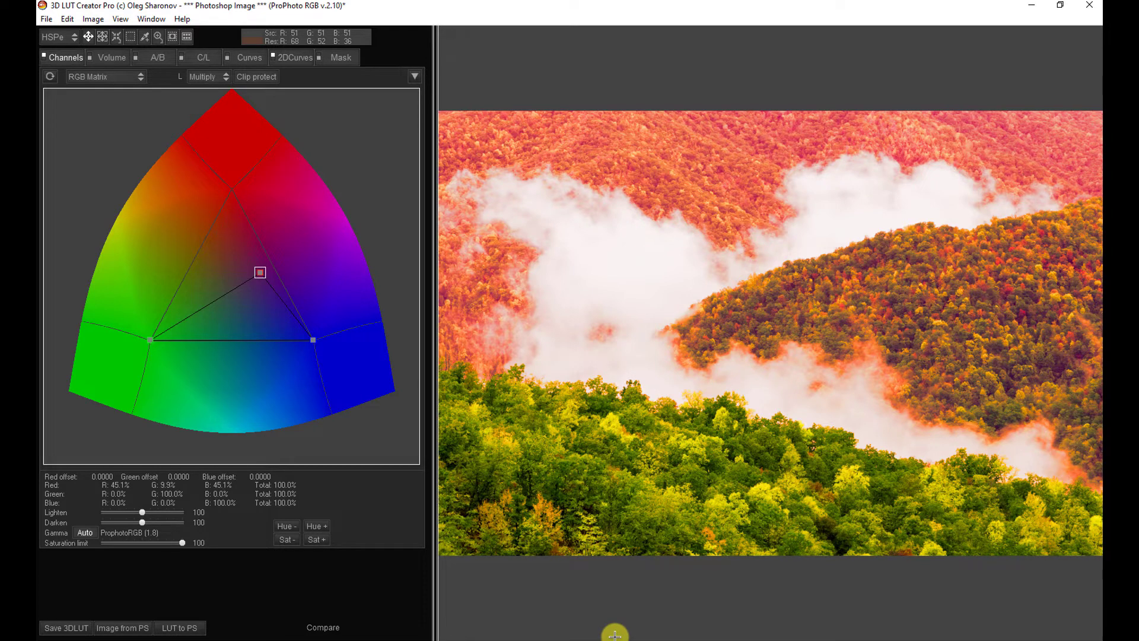
Switch to the magenta Version 2 with Ctrl+Z and send it to Photoshop.
{"action": "key", "text": "ctrl+z"}
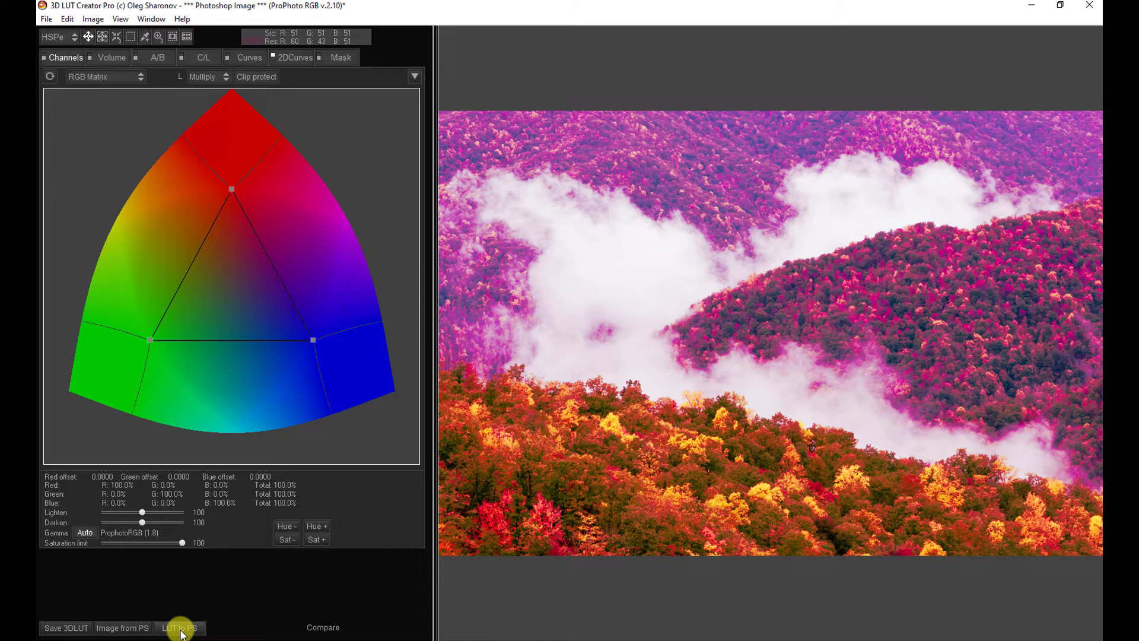
{"action": "left_click", "coordinate": [179, 628]}
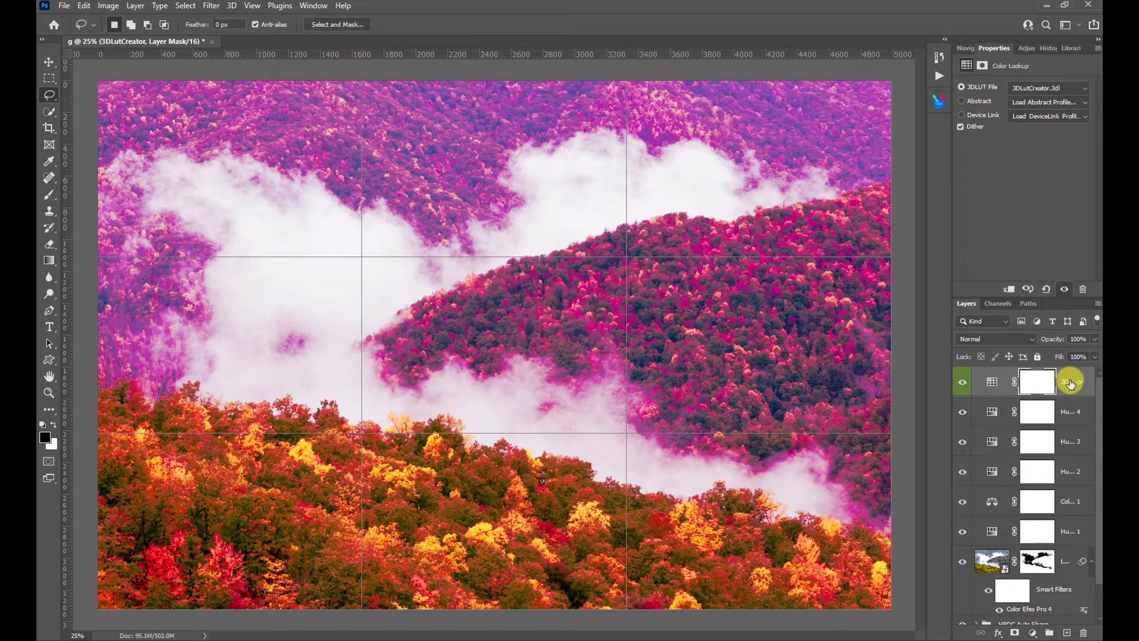
Rename the top Color Lookup layer to 'v2'.
{"action": "double_click", "coordinate": [1070, 383]}
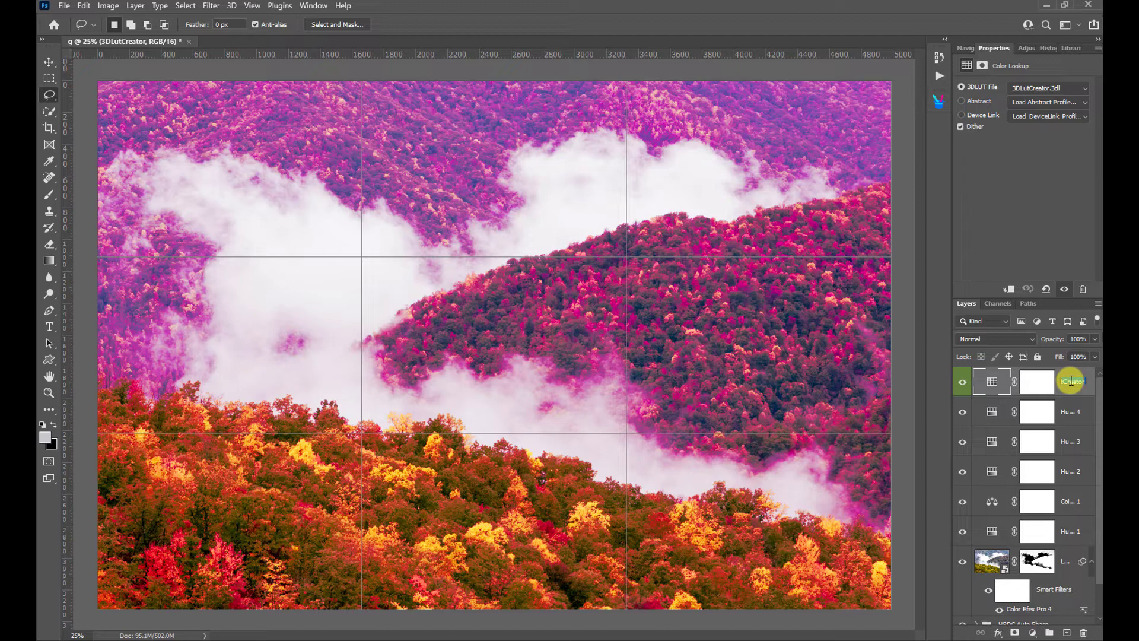
{"action": "key", "text": "BackSpace"}
{"action": "type", "text": "v2"}
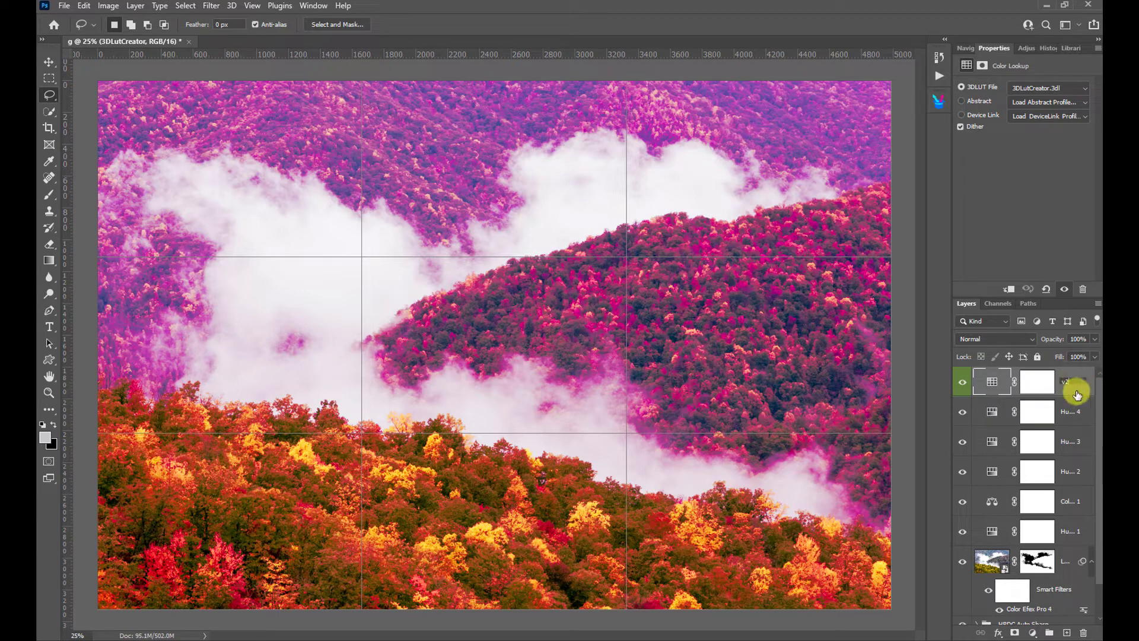
{"action": "key", "text": "Return"}
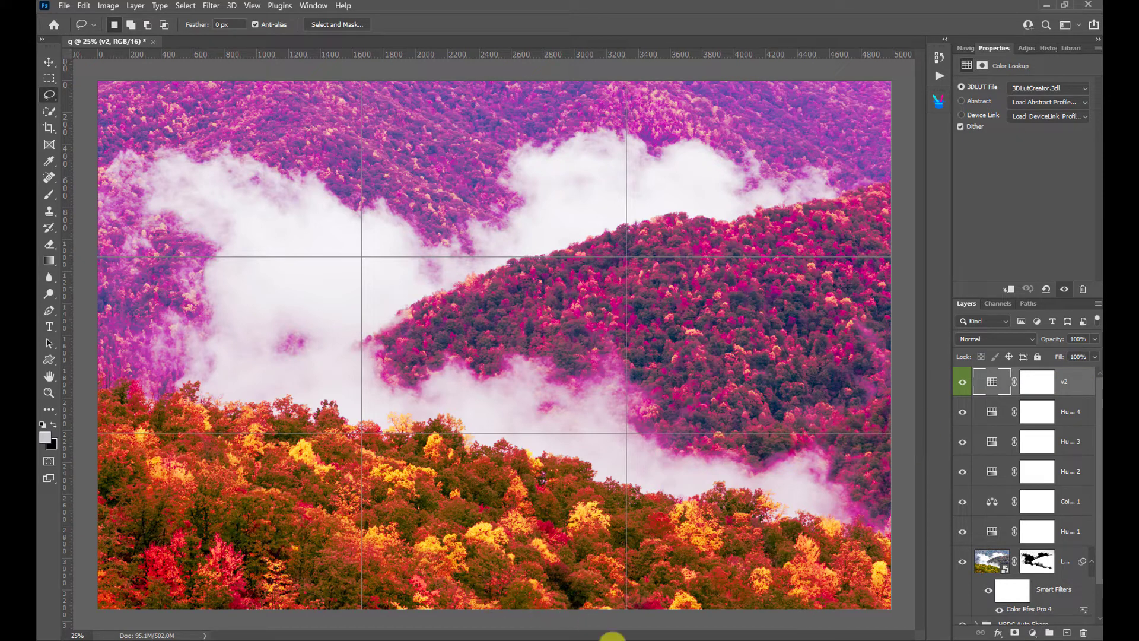
Drag the RGB Matrix Red vertex inward to recreate the orange look, then send the LUT to Photoshop.
{"action": "left_click", "coordinate": [611, 640]}
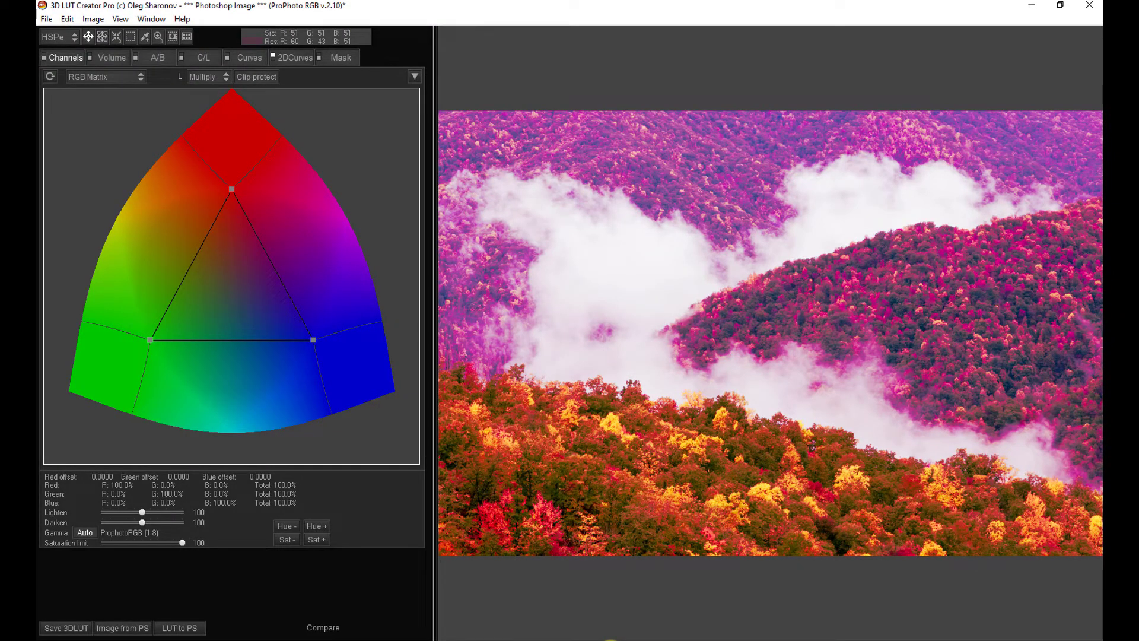
{"action": "left_click_drag", "start_coordinate": [232, 189], "coordinate": [260, 272]}
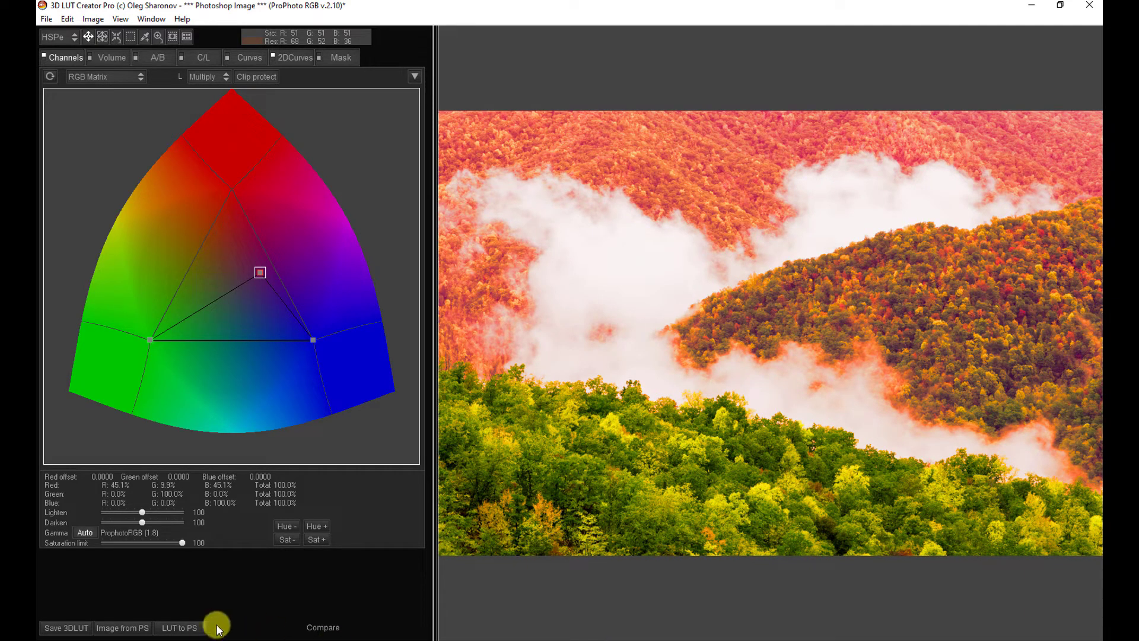
{"action": "left_click", "coordinate": [186, 629]}
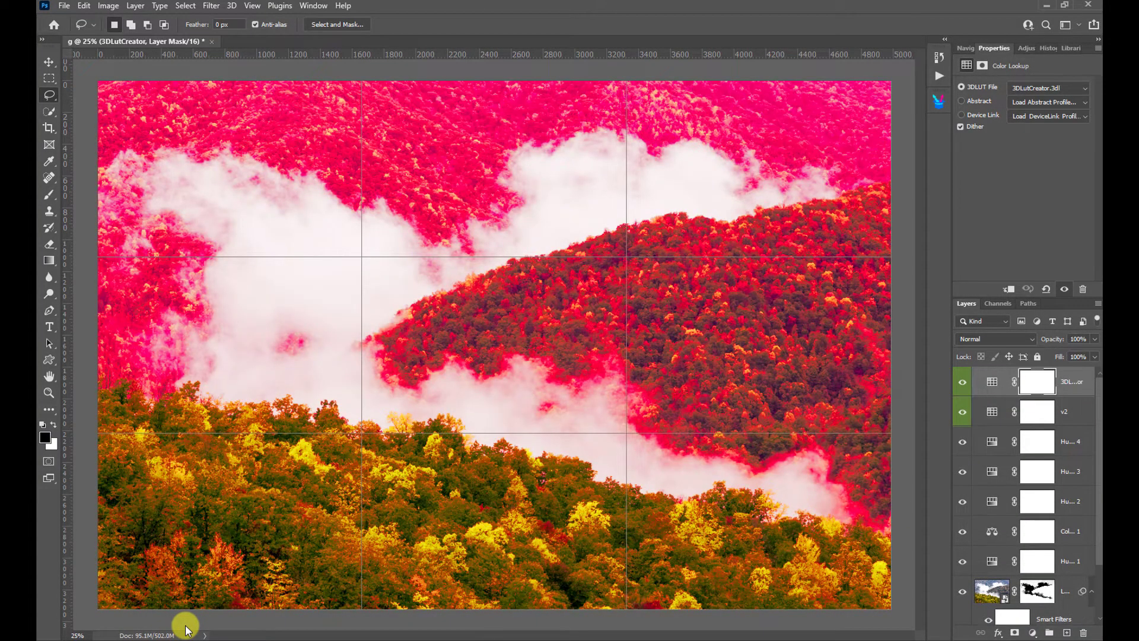
Compare the new orange lookup layer against v2, leaving v2 hidden.
{"action": "left_click", "coordinate": [962, 412]}
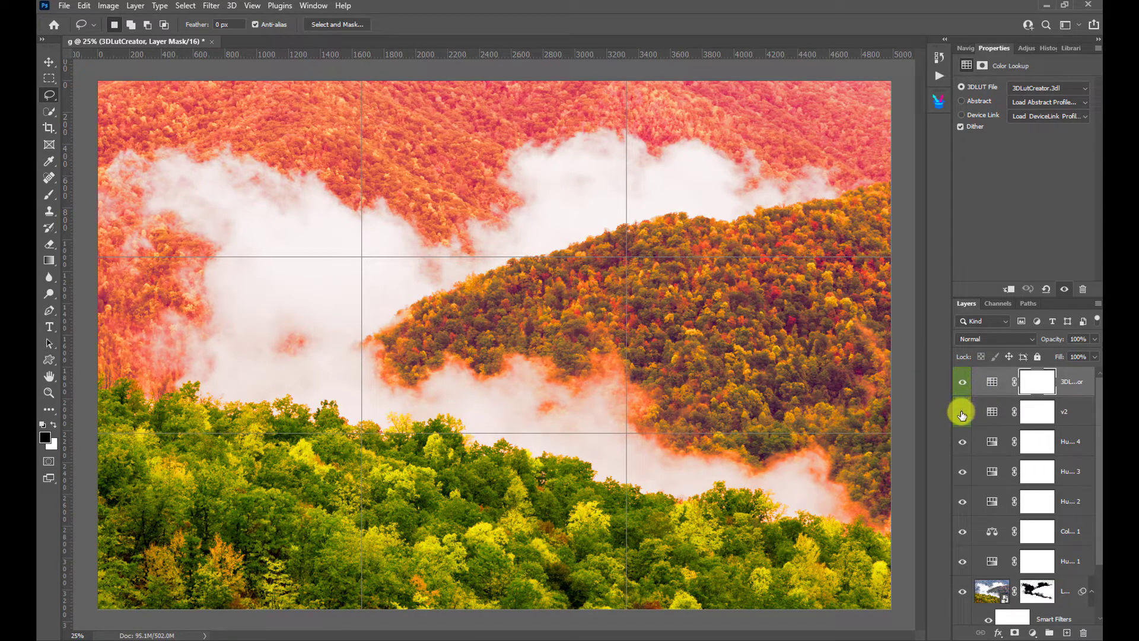
{"action": "left_click", "coordinate": [961, 409]}
{"action": "left_click", "coordinate": [961, 380]}
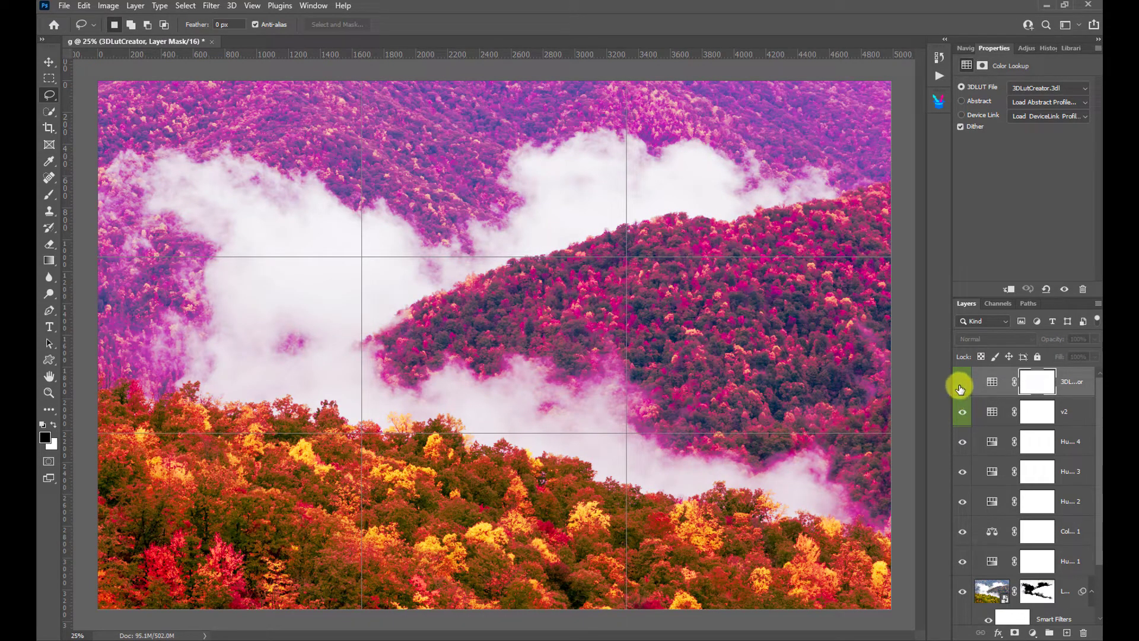
{"action": "left_click", "coordinate": [962, 384]}
{"action": "left_click", "coordinate": [962, 415]}
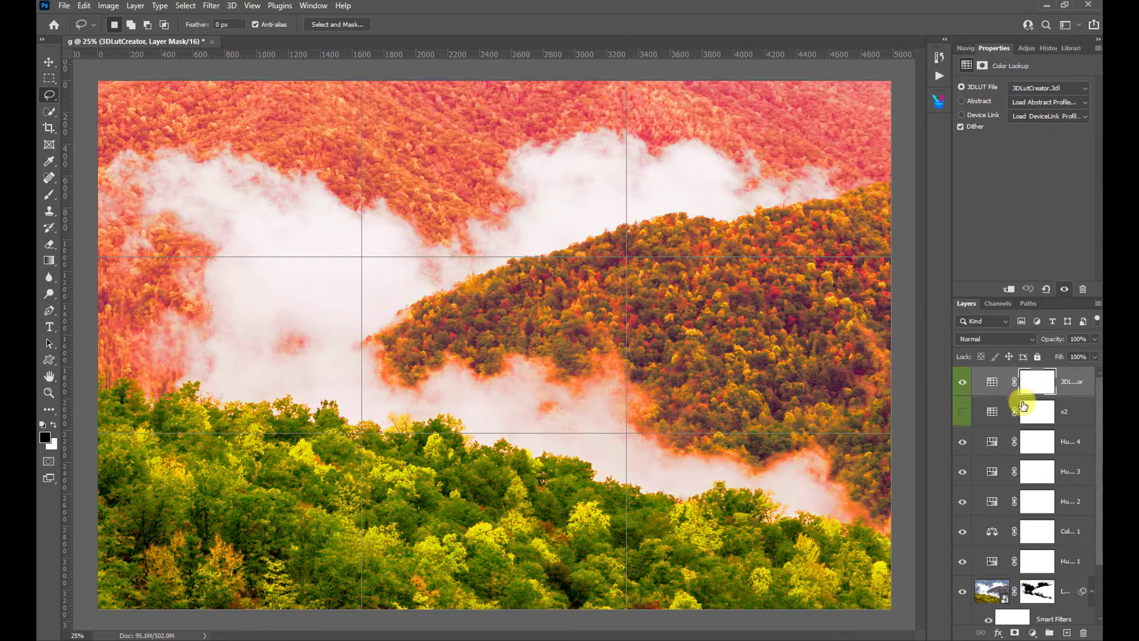
Rename the new 3DLutCreator layer to 'v2'.
{"action": "double_click", "coordinate": [1067, 384]}
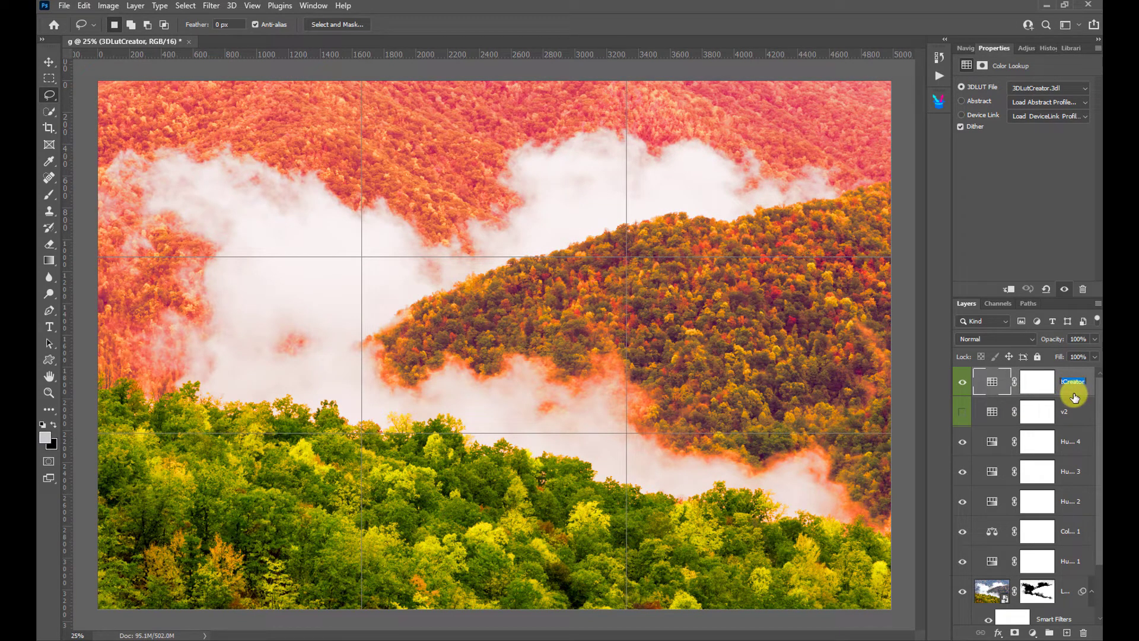
{"action": "type", "text": "v2"}
{"action": "key", "text": "Return"}
Switch 3D LUT Creator to the saved magenta-and-teal Version 3 and send it to Photoshop.
{"action": "mouse_move", "coordinate": [563, 634]}
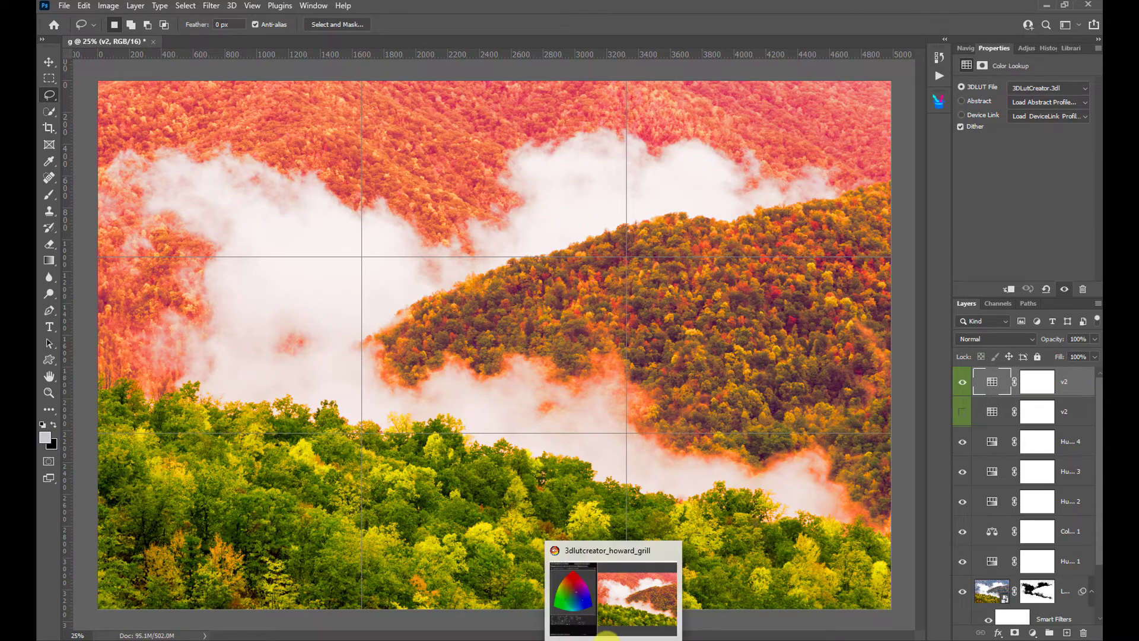
{"action": "left_click", "coordinate": [588, 594]}
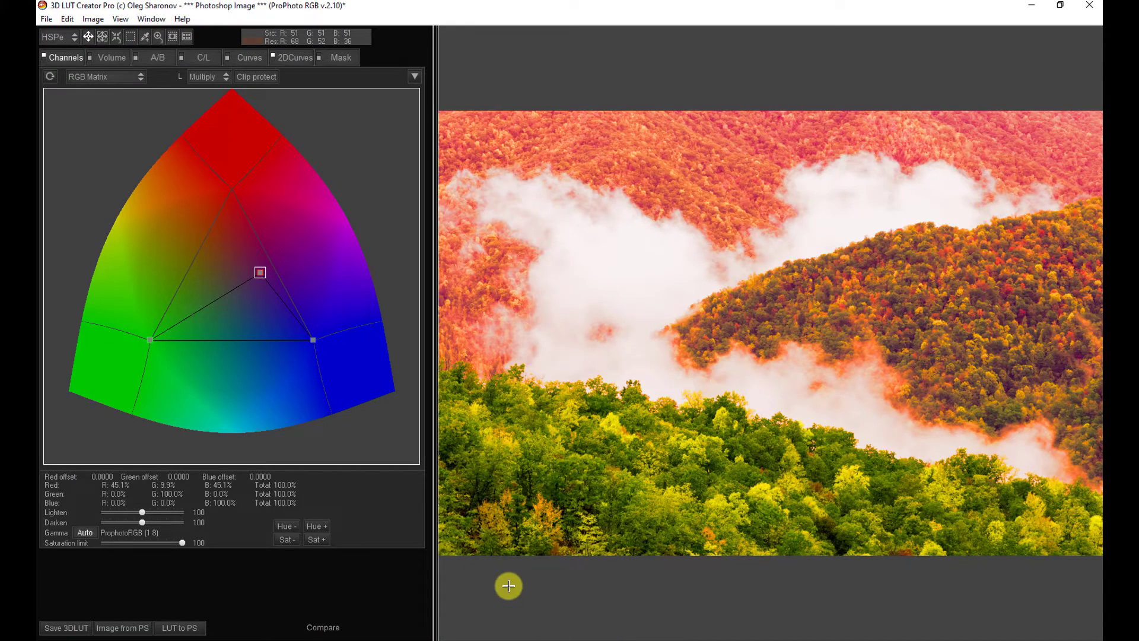
{"action": "key", "text": "ctrl+z"}
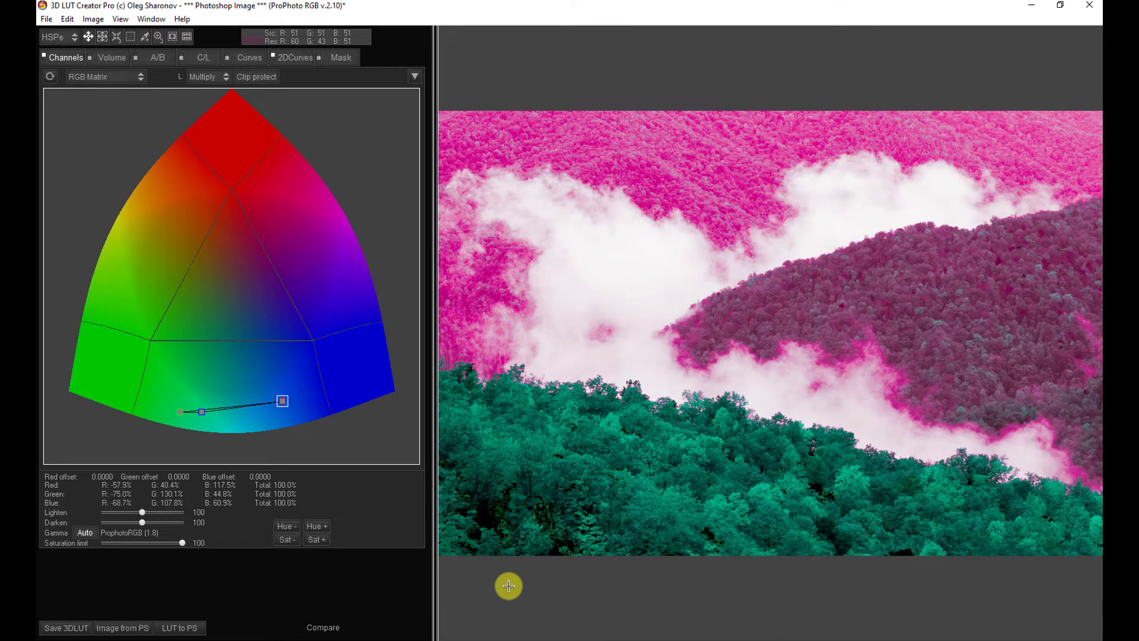
{"action": "left_click", "coordinate": [177, 627]}
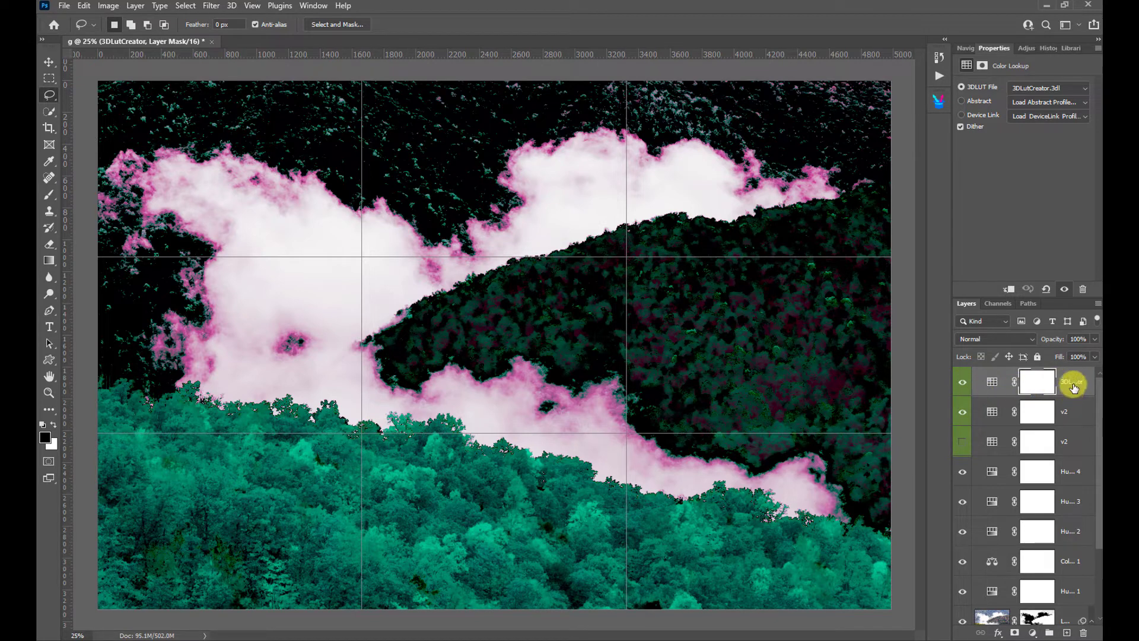
Hide the second v2 layer and rename the top Color Lookup layer to 'v3'.
{"action": "left_click", "coordinate": [961, 413]}
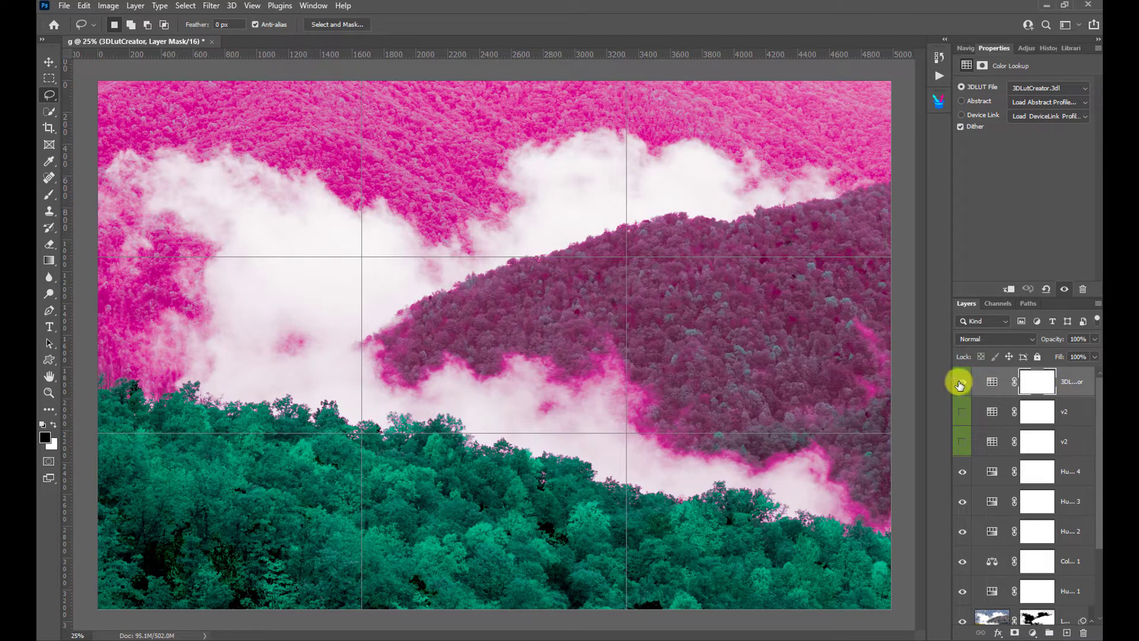
{"action": "left_click", "coordinate": [1068, 385]}
{"action": "double_click", "coordinate": [1068, 384]}
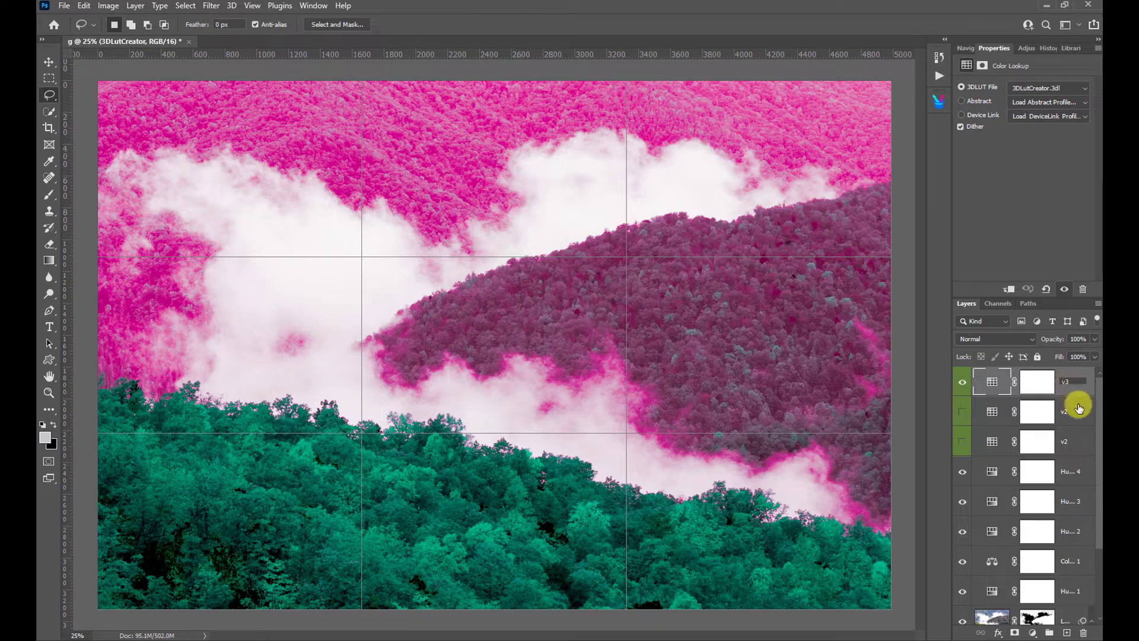
{"action": "left_click", "coordinate": [1071, 398]}
Toggle v3 and both v2 layers on and off to compare the looks.
{"action": "left_click", "coordinate": [1070, 386]}
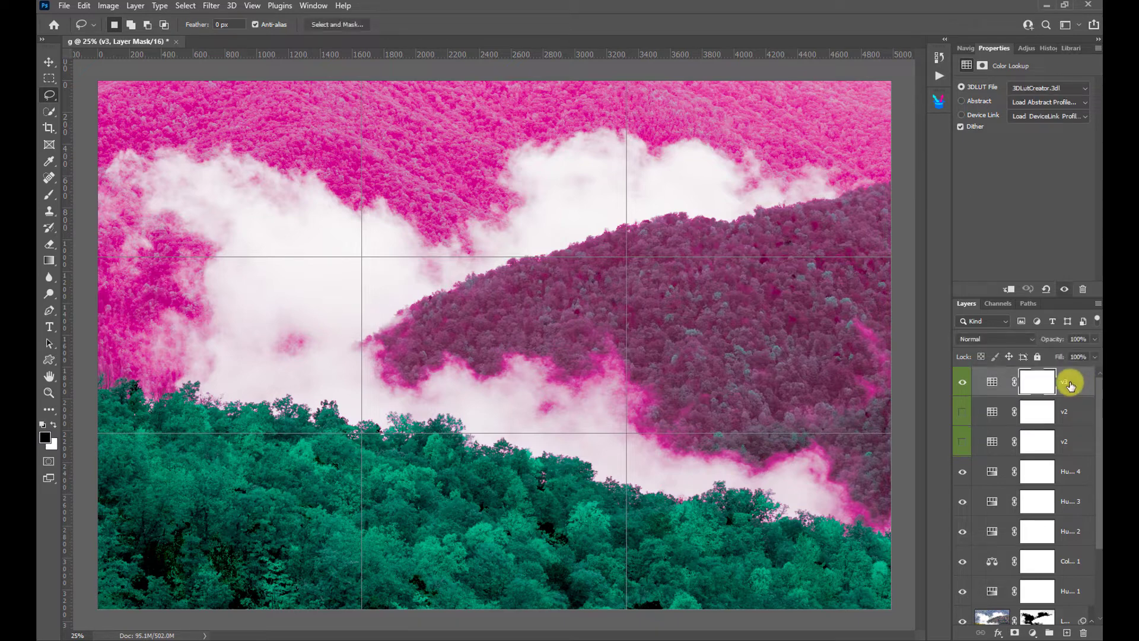
{"action": "left_click", "coordinate": [1070, 384]}
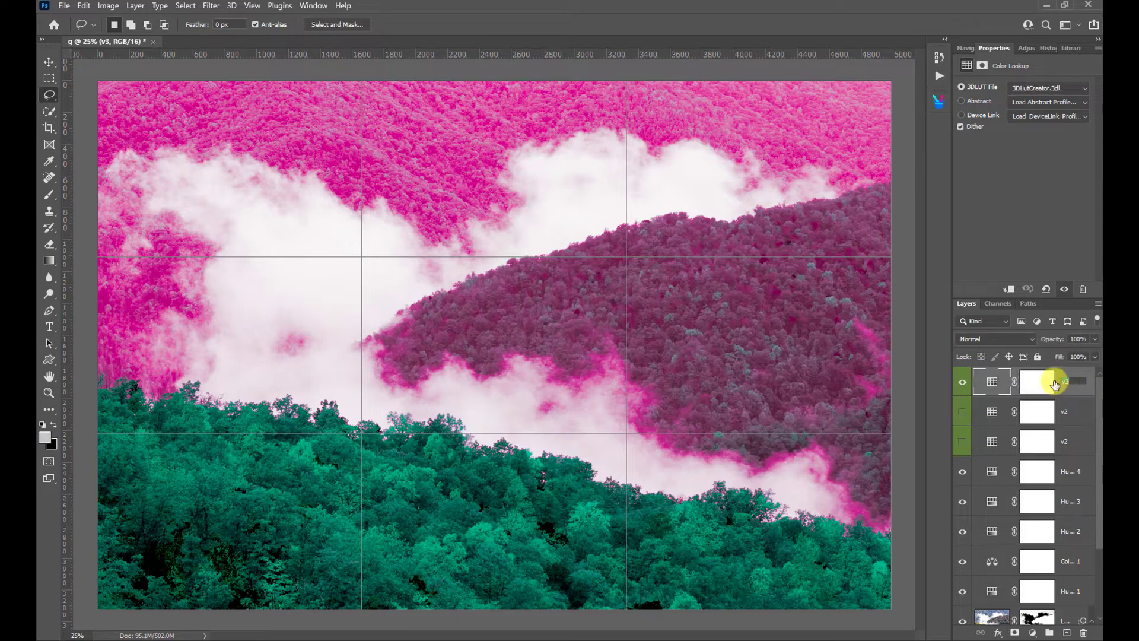
{"action": "left_click", "coordinate": [1080, 406]}
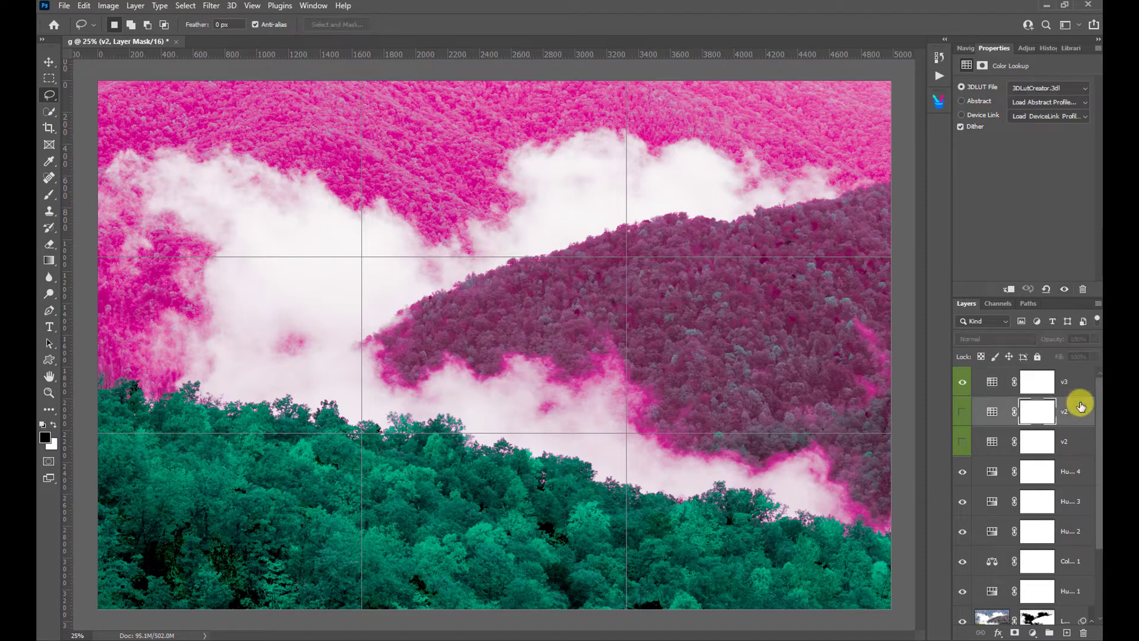
{"action": "left_click", "coordinate": [962, 385]}
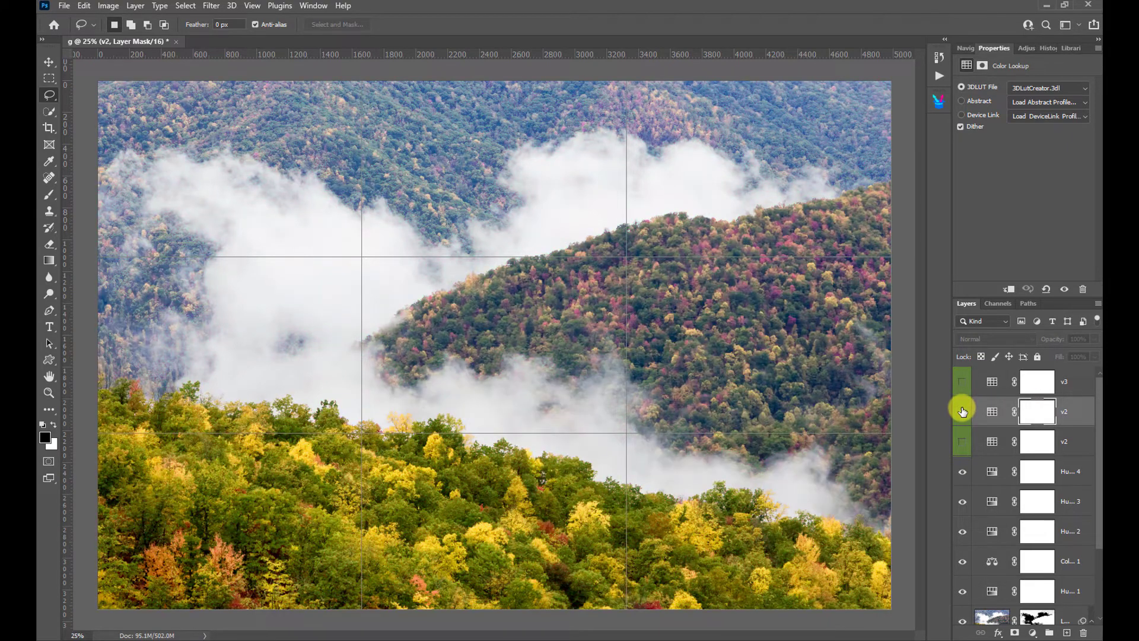
{"action": "left_click", "coordinate": [962, 412]}
{"action": "left_click", "coordinate": [960, 444]}
{"action": "left_click", "coordinate": [957, 385]}
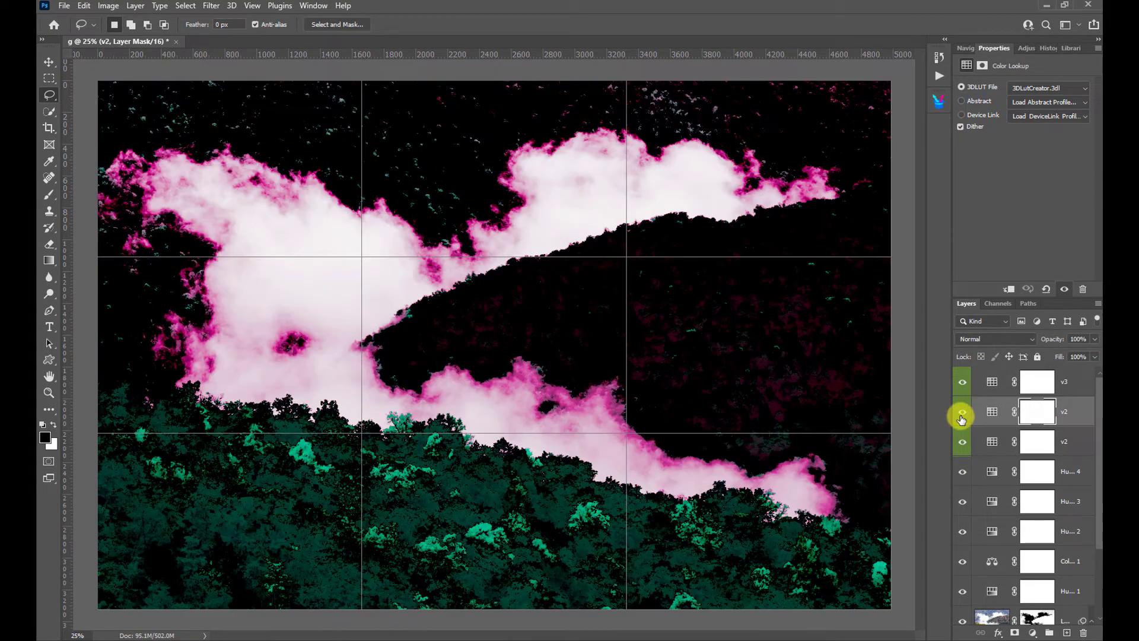
{"action": "left_click", "coordinate": [963, 418]}
{"action": "left_click", "coordinate": [961, 441]}
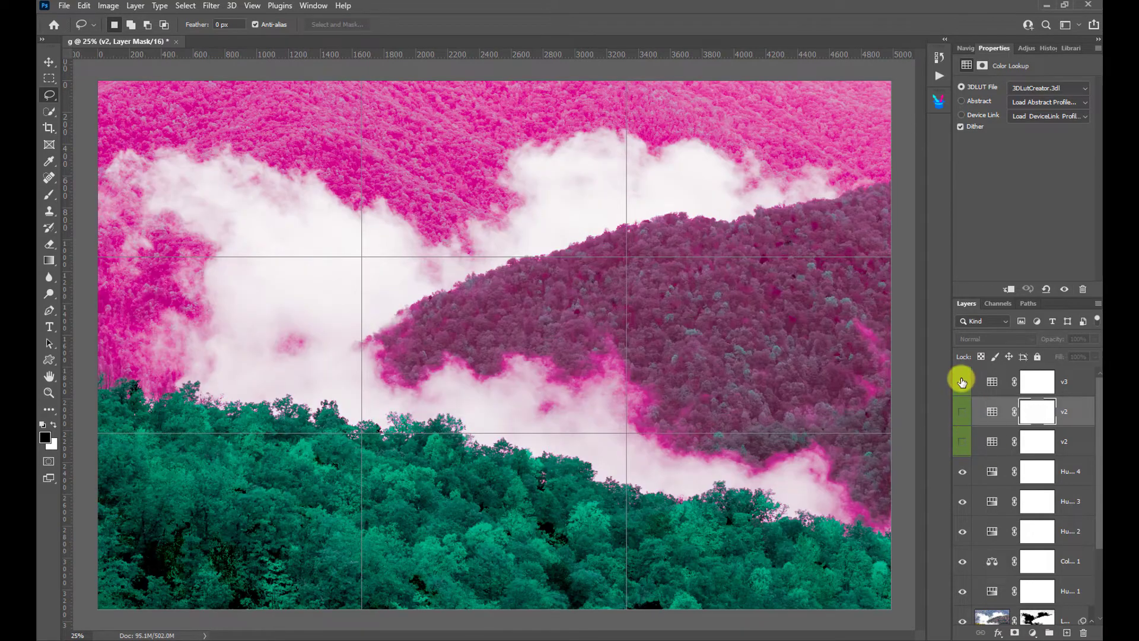
{"action": "left_click", "coordinate": [961, 381]}
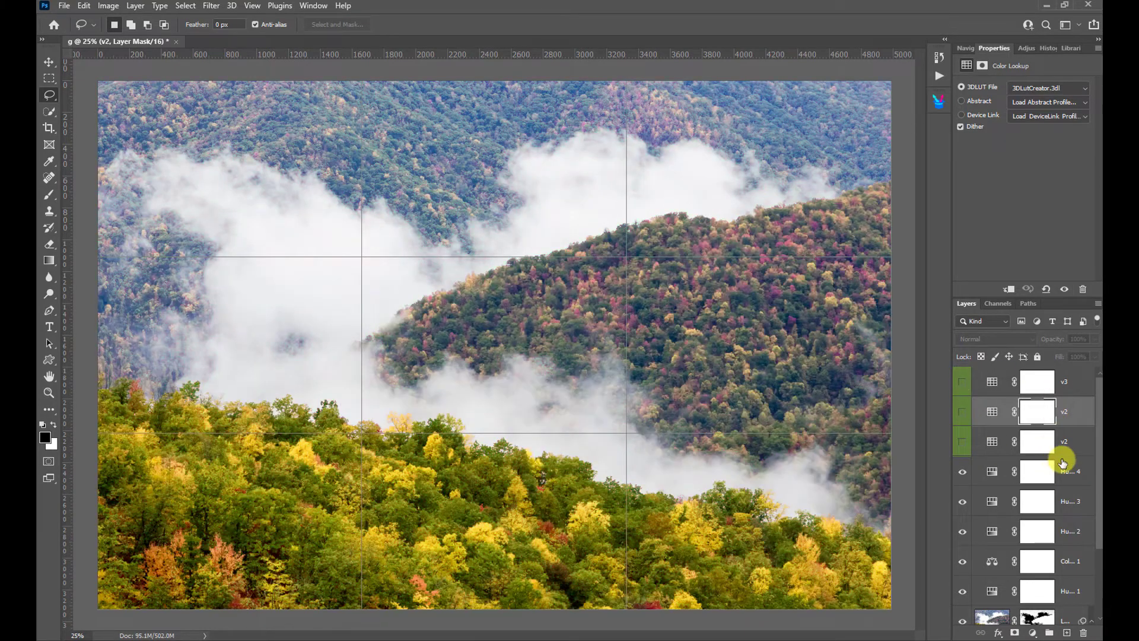
Leave only v3 visible with both v2 layers hidden, keeping its blend mode Normal.
{"action": "left_click", "coordinate": [1034, 380]}
{"action": "left_click", "coordinate": [962, 410]}
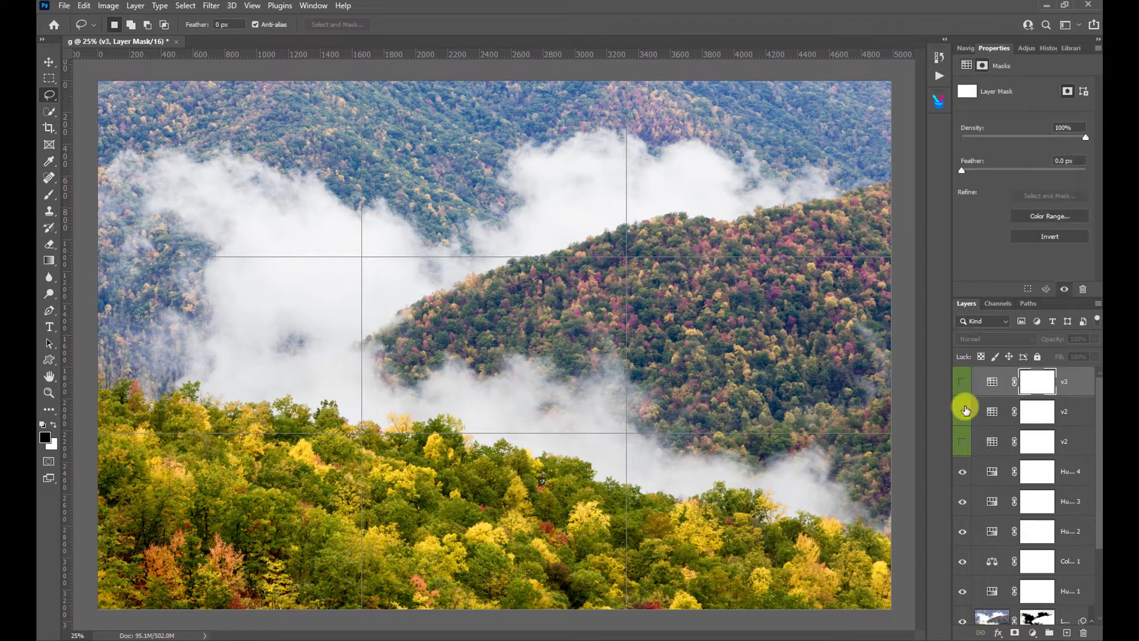
{"action": "left_click", "coordinate": [962, 382]}
{"action": "left_click", "coordinate": [962, 411]}
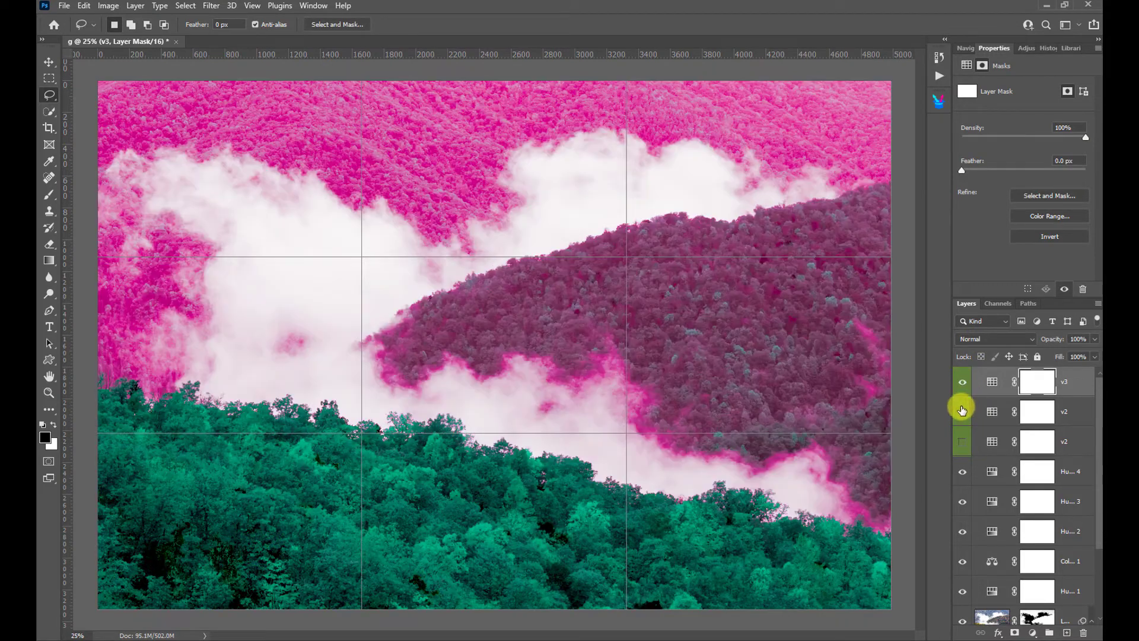
{"action": "left_click", "coordinate": [980, 338]}
{"action": "left_click", "coordinate": [978, 334]}
Drag the red handle toward the top of the wheel for a hot-pink forest and send the LUT to Photoshop.
{"action": "key", "text": "alt+Tab"}
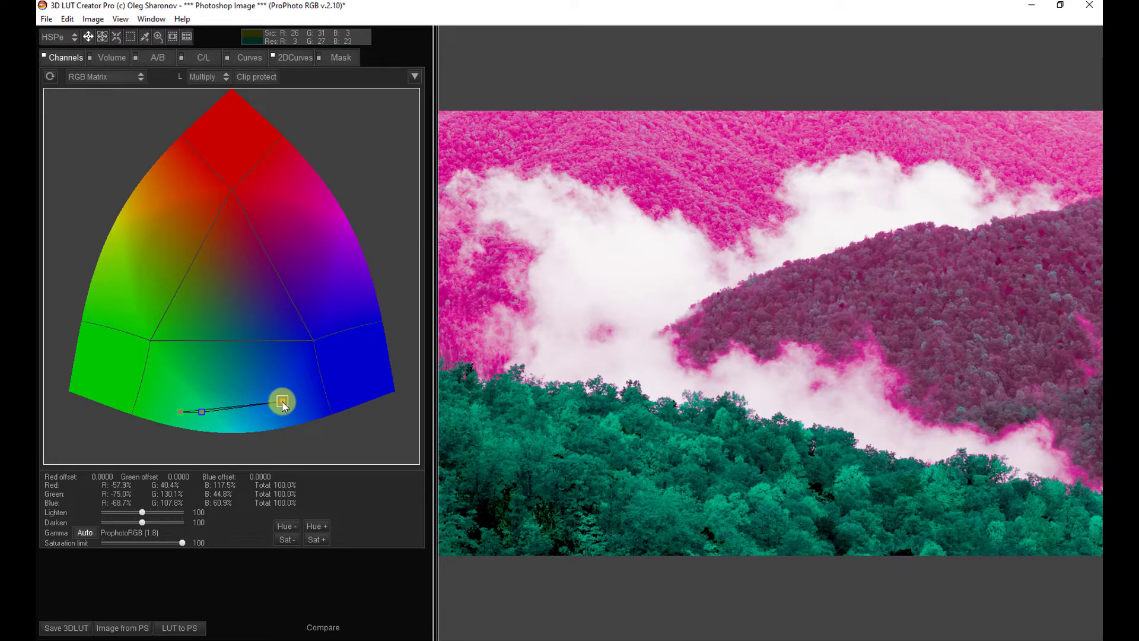
{"action": "left_click_drag", "start_coordinate": [282, 401], "coordinate": [240, 142]}
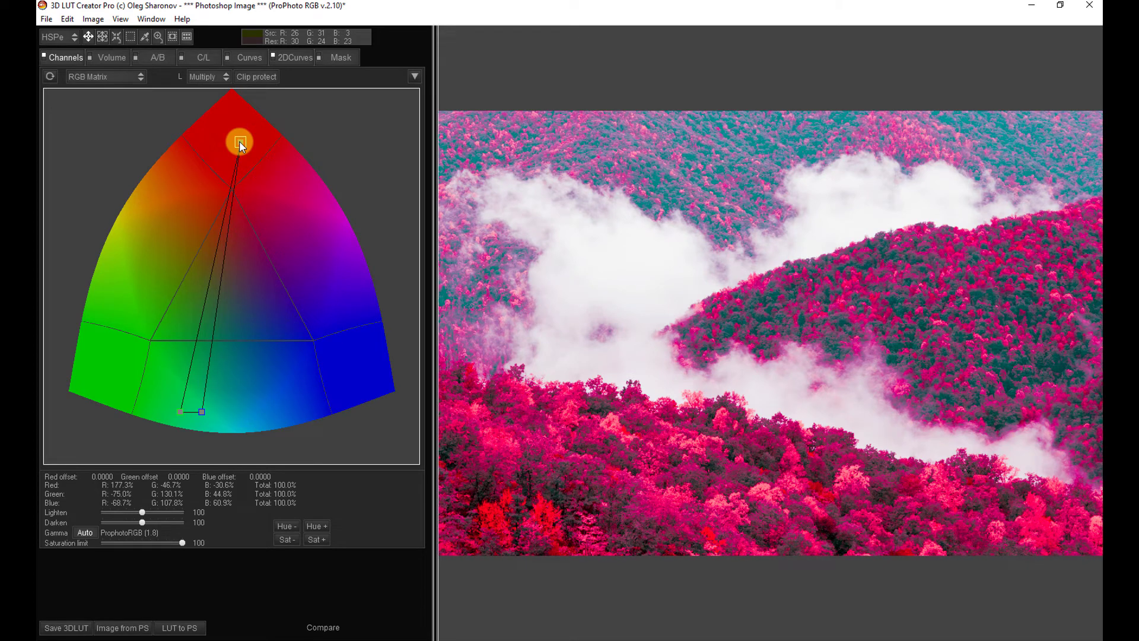
{"action": "left_click", "coordinate": [176, 630]}
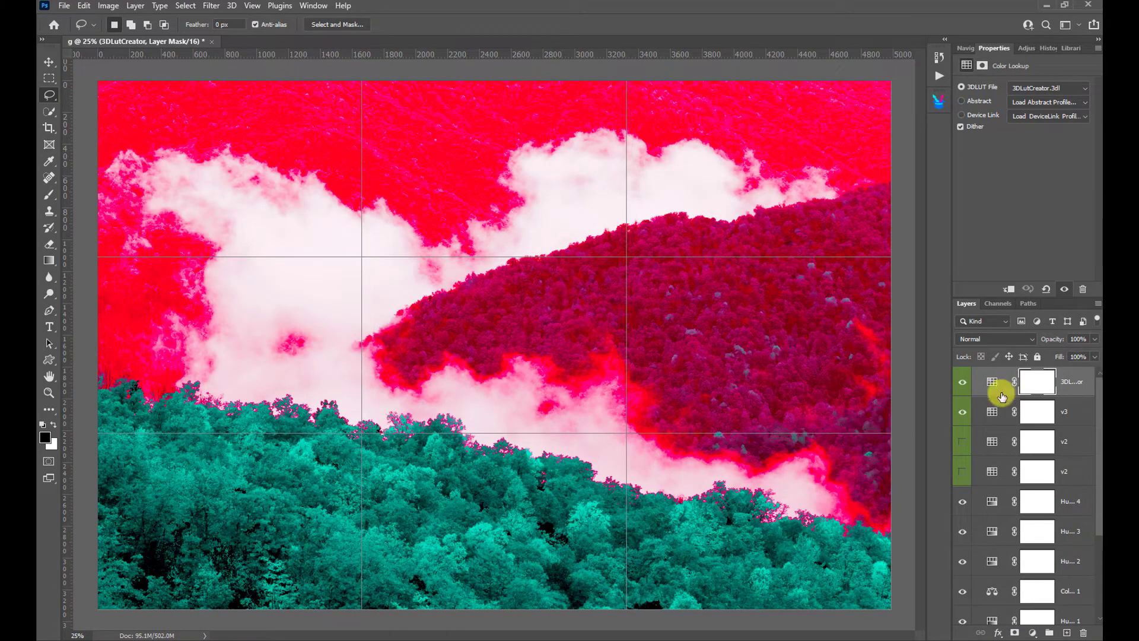
Hide the v3 layer so only the top 3DLutCreator pink-and-teal look shows.
{"action": "left_click", "coordinate": [962, 411]}
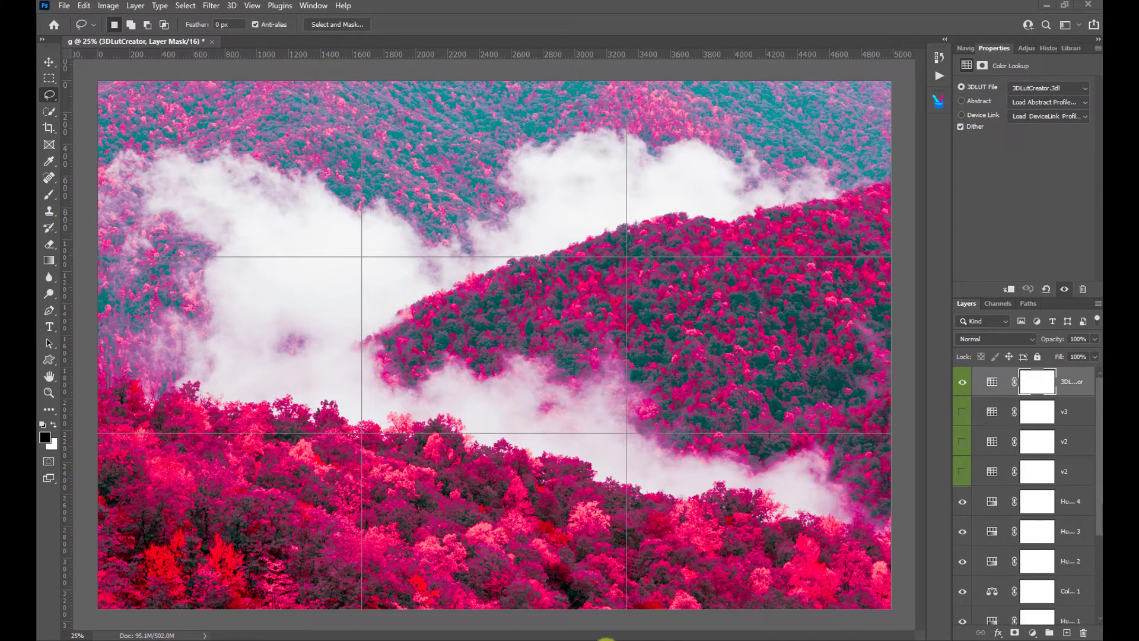
Choose File > Export > Export 3DLUT File in 3D LUT Creator to start a .cube export.
{"action": "left_click", "coordinate": [605, 639]}
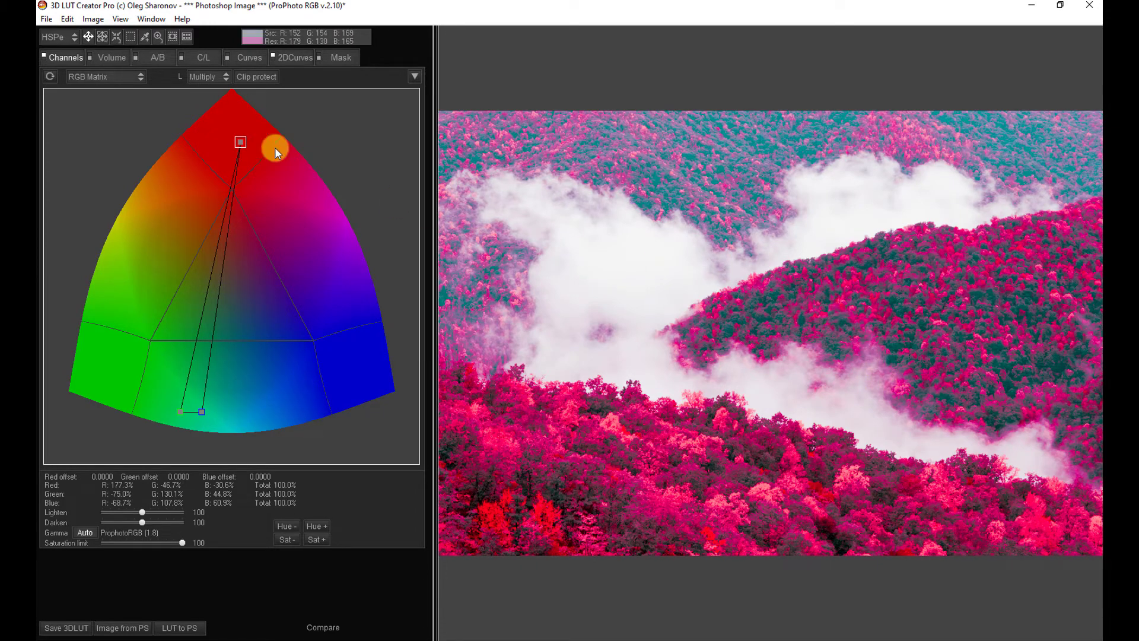
{"action": "left_click", "coordinate": [46, 20]}
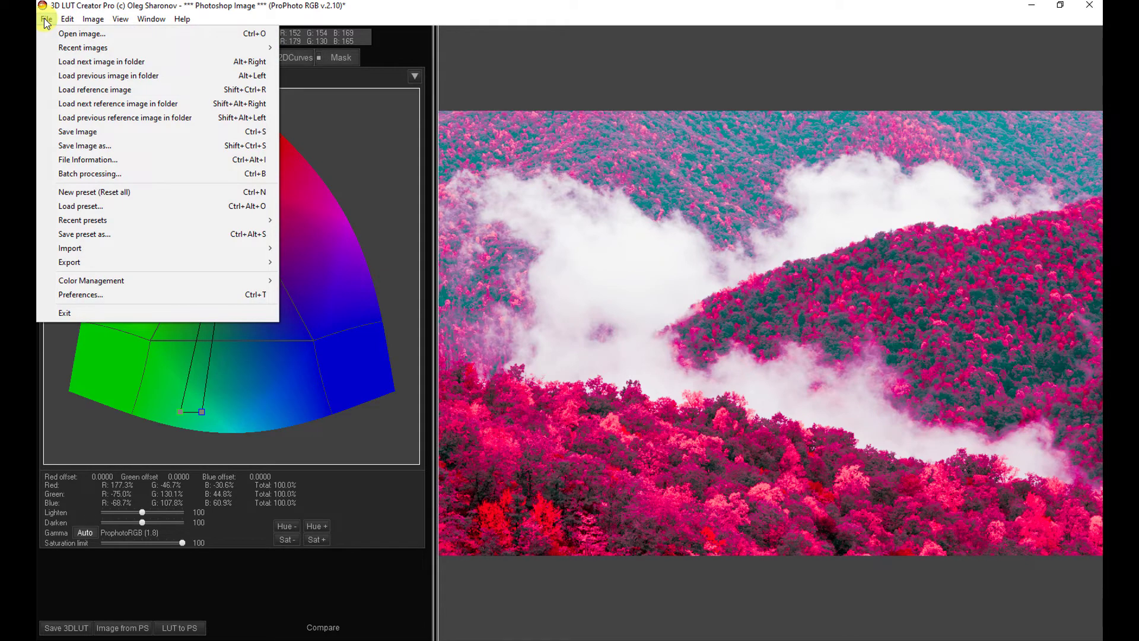
{"action": "mouse_move", "coordinate": [123, 266]}
{"action": "mouse_move", "coordinate": [258, 270]}
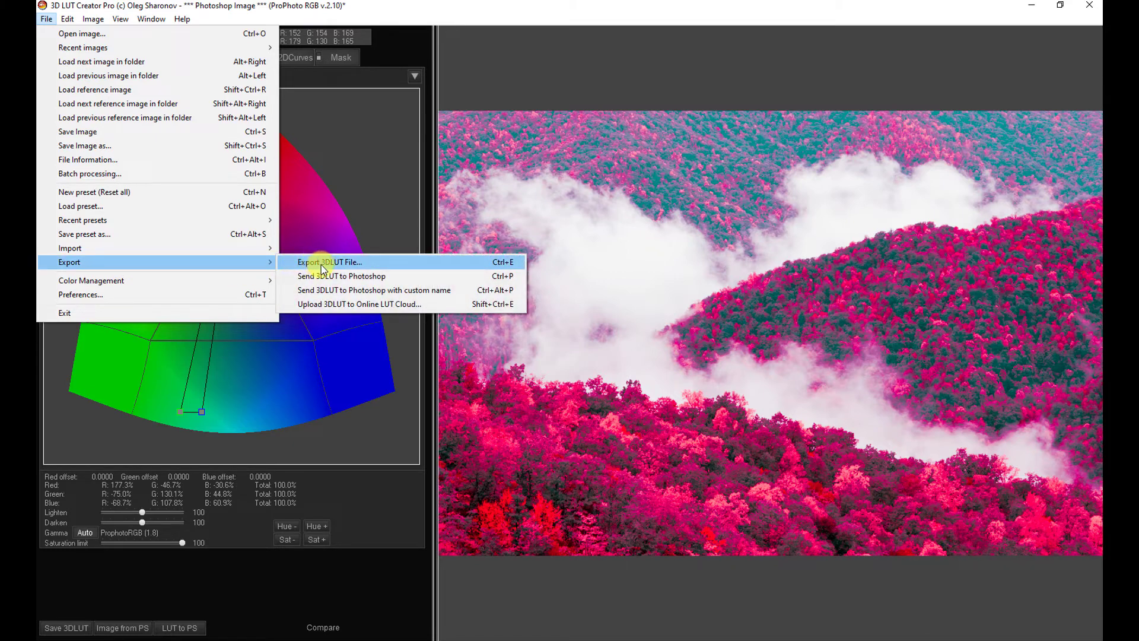
{"action": "left_click", "coordinate": [340, 265]}
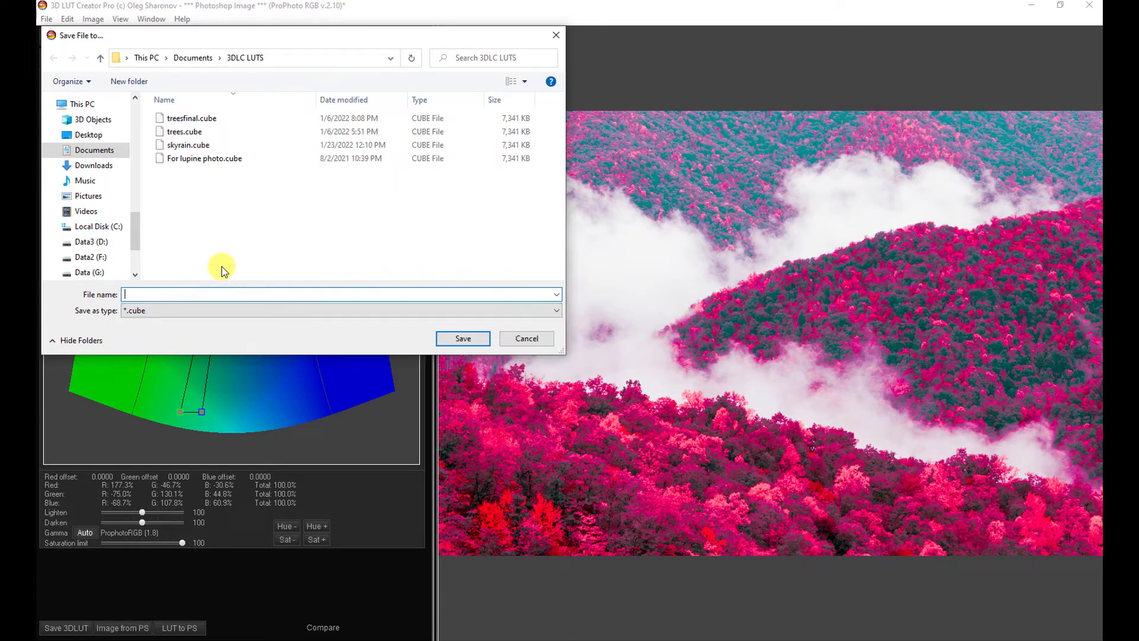
Save the LUT as 'maroon' in 3DLC LUTS and dismiss the '3DLUT is saved' confirmation.
{"action": "type", "text": "maroon"}
{"action": "left_click", "coordinate": [461, 339]}
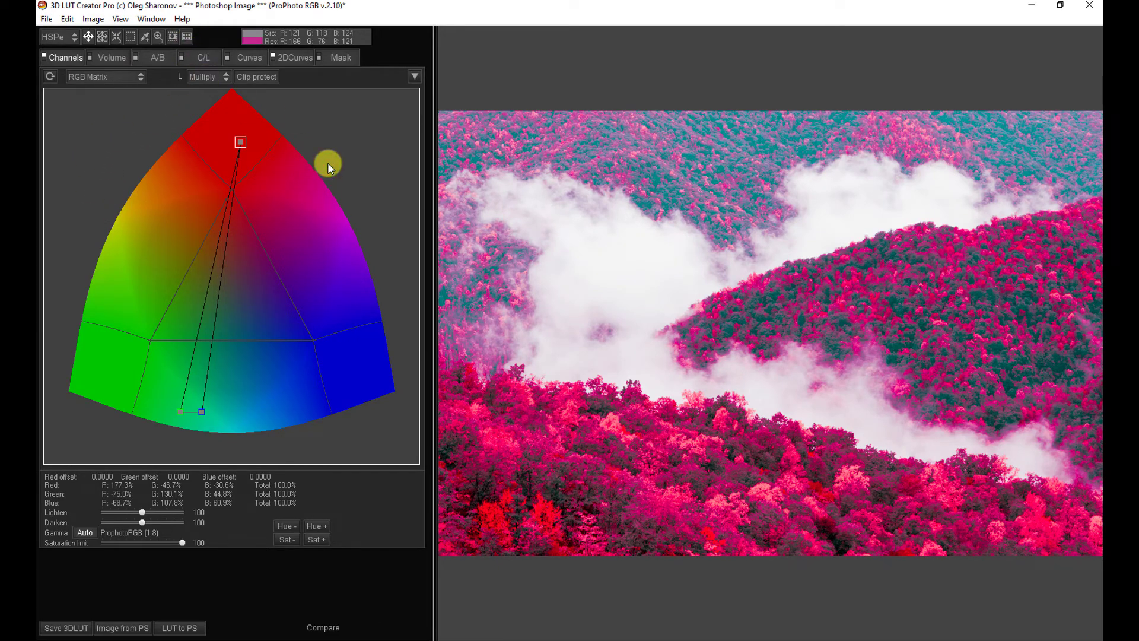
{"action": "left_click", "coordinate": [241, 143]}
Exit 3D LUT Creator via File > Exit, then hide Photoshop's 3DLutCreator layer.
{"action": "left_click", "coordinate": [46, 19]}
{"action": "left_click", "coordinate": [87, 312]}
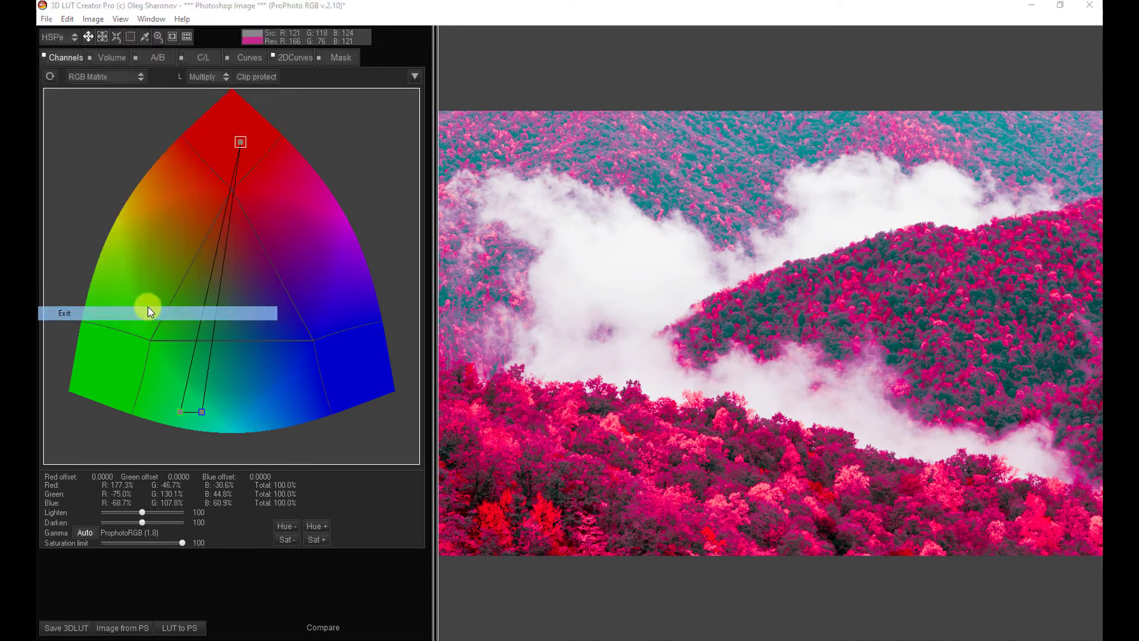
{"action": "left_click", "coordinate": [578, 367]}
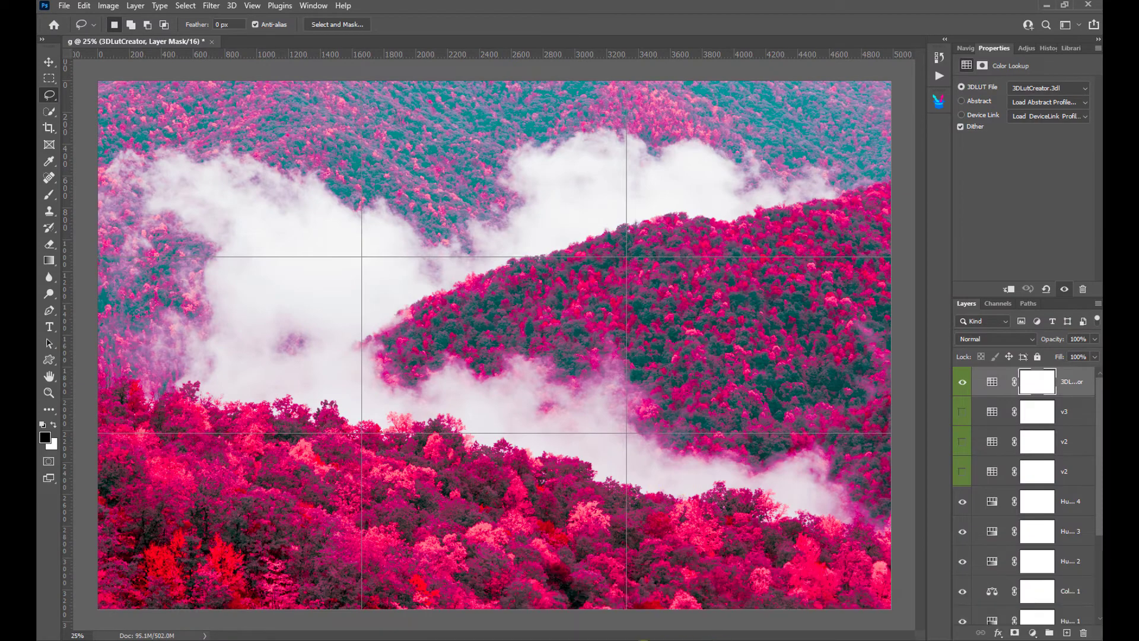
{"action": "left_click", "coordinate": [962, 382]}
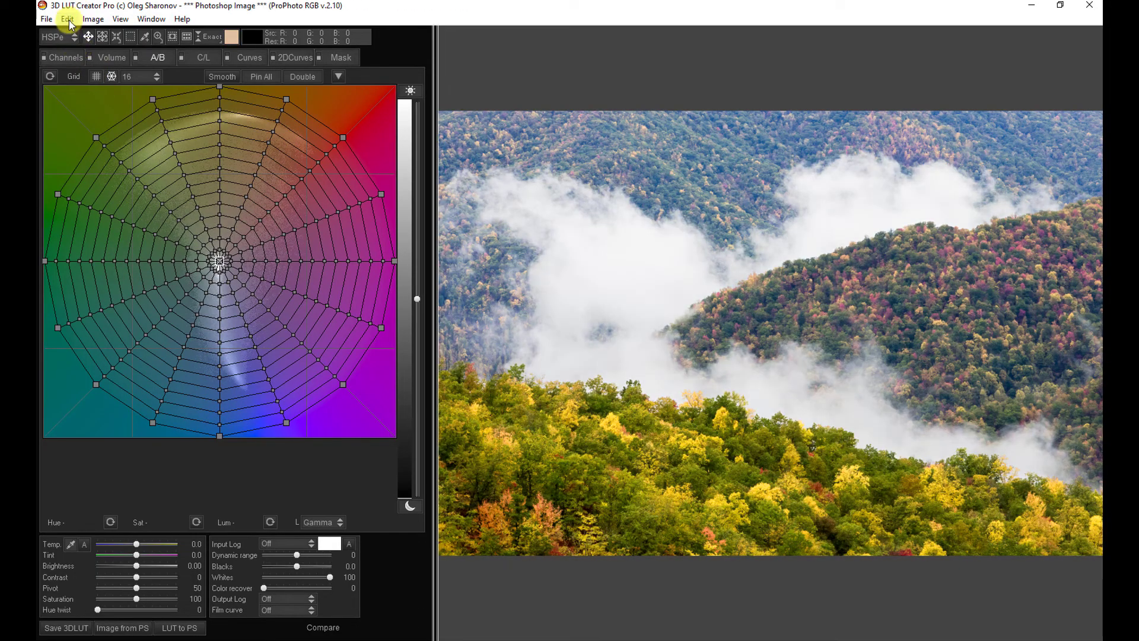
Load maroon.cube from the 3DLC LUTS folder via File > Load preset.
{"action": "left_click", "coordinate": [67, 19]}
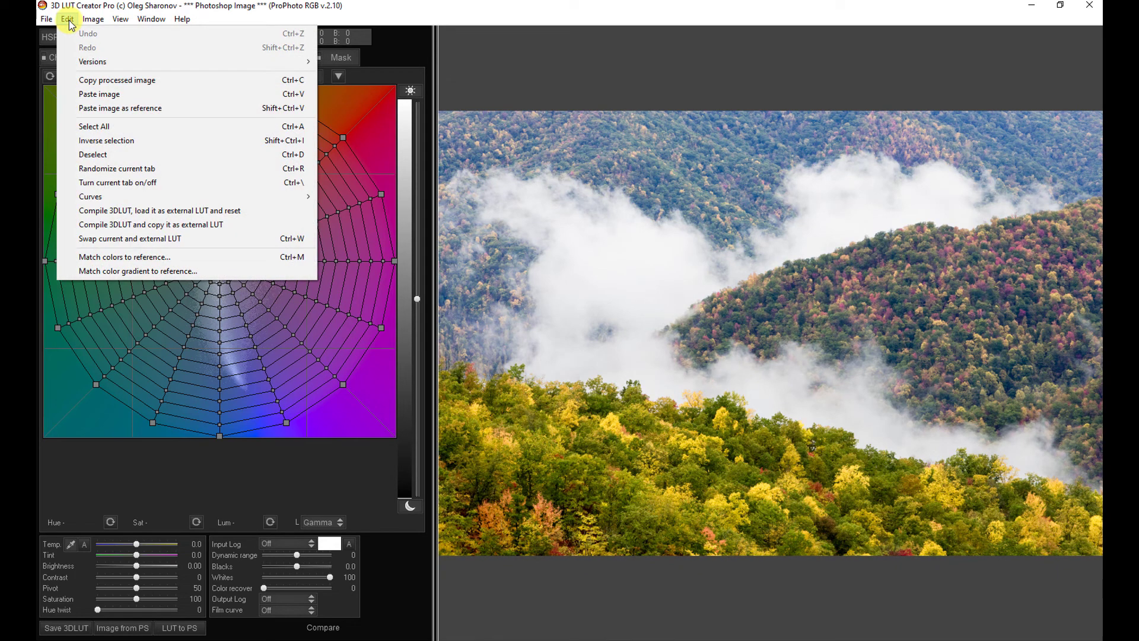
{"action": "left_click", "coordinate": [47, 19]}
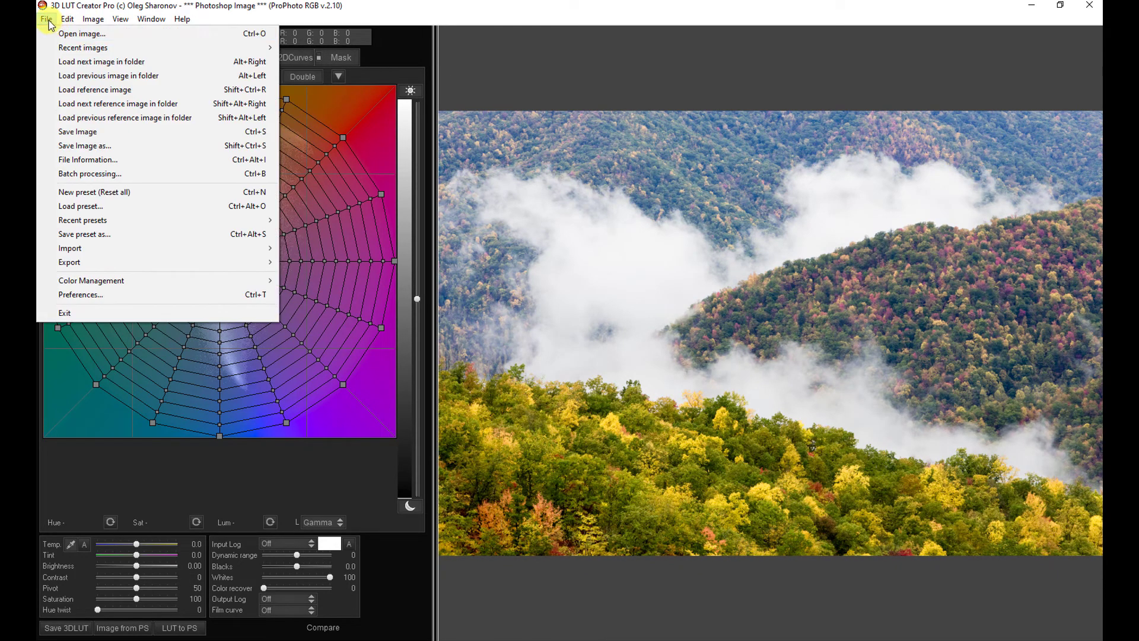
{"action": "left_click", "coordinate": [88, 208]}
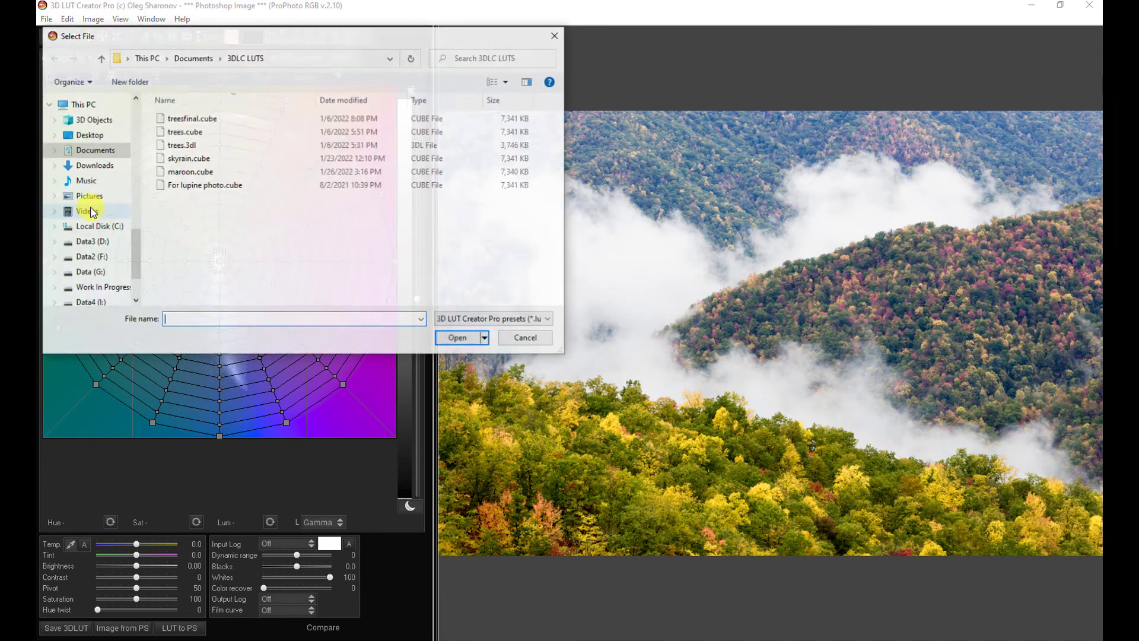
{"action": "left_click", "coordinate": [191, 173]}
{"action": "left_click", "coordinate": [460, 339]}
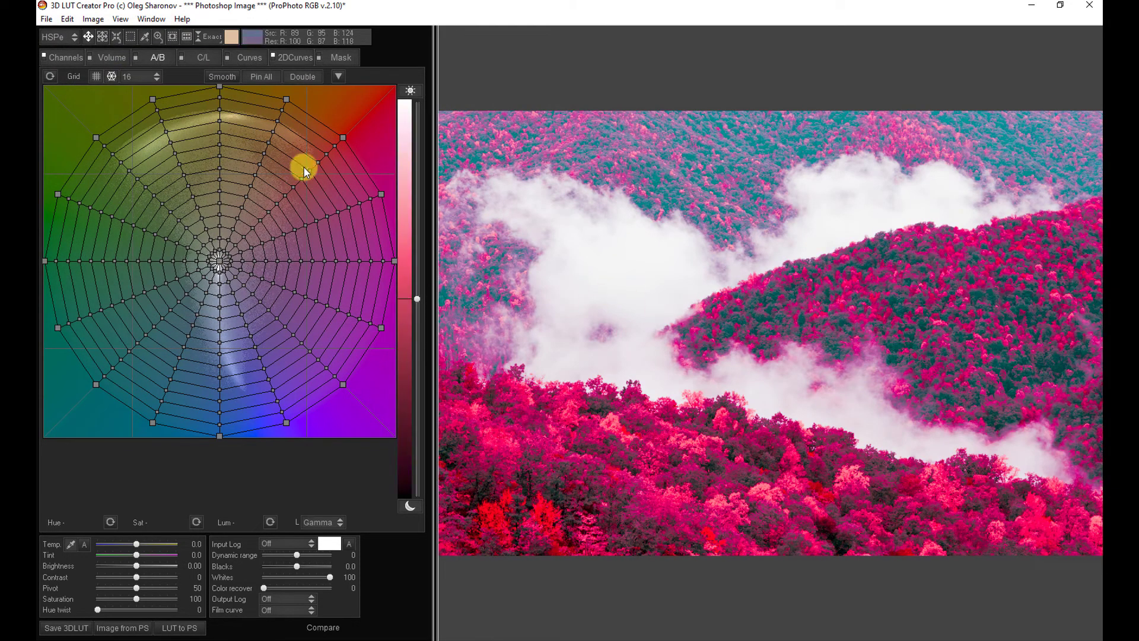
Drag a green/red 2D curve node to turn the distant hills teal, keeping the foreground trees pink-red.
{"action": "left_click", "coordinate": [283, 57]}
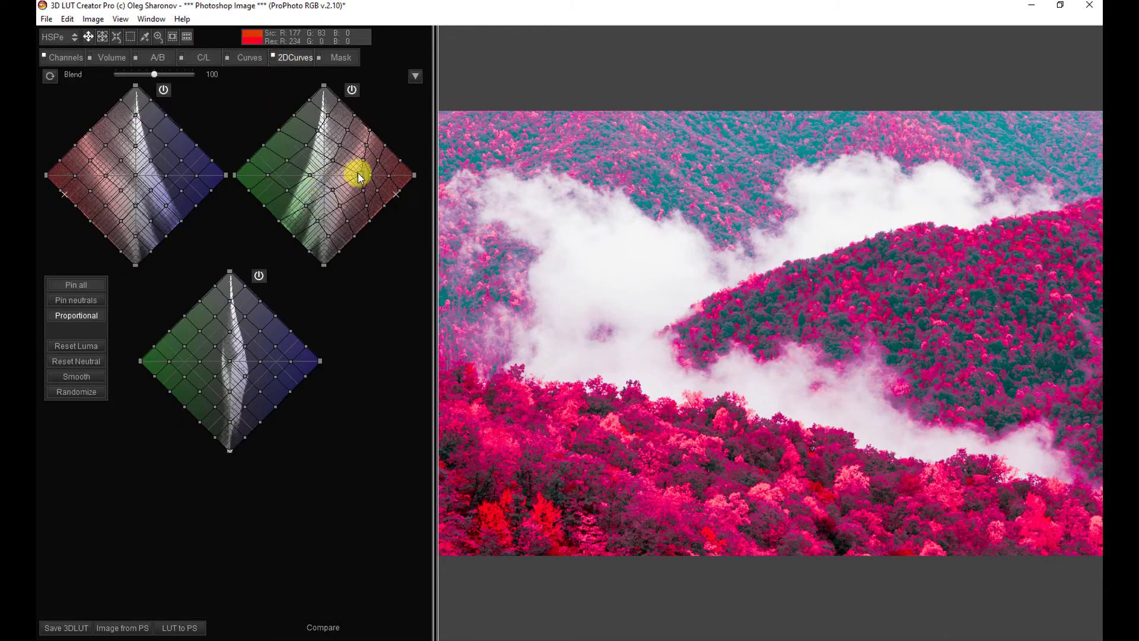
{"action": "mouse_move", "coordinate": [331, 201]}
{"action": "left_mouse_down"}
{"action": "mouse_move", "coordinate": [317, 217]}
{"action": "mouse_move", "coordinate": [310, 199]}
{"action": "left_mouse_up"}
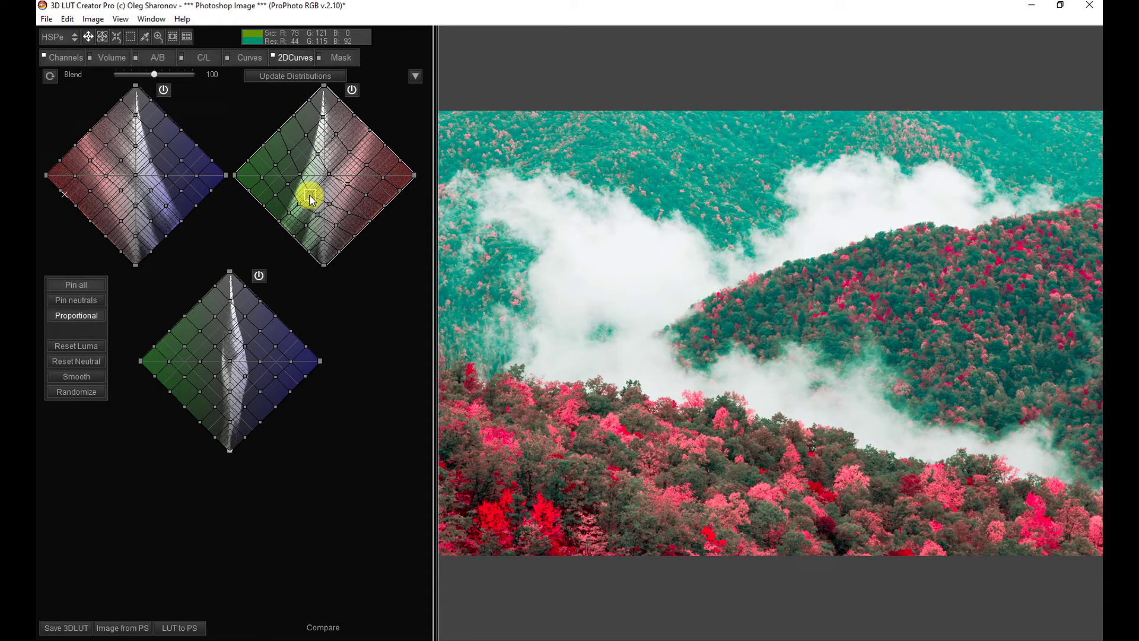